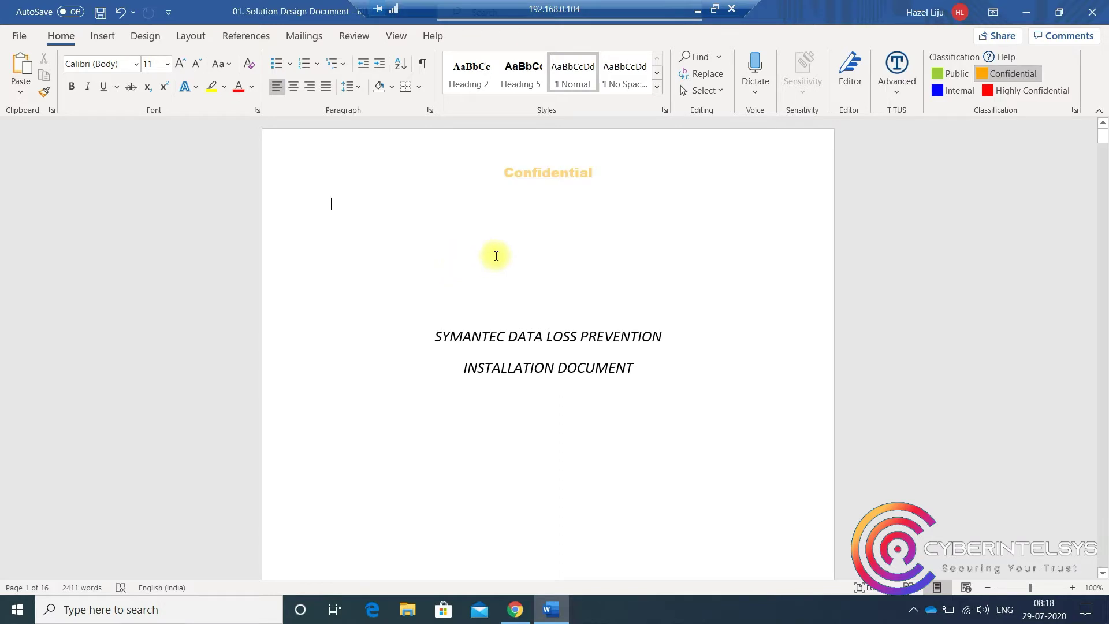
Step: Save the Word document classified as Confidential, then close it and exit Word
double_click(601, 172)
drag(601, 172, 480, 185)
double_click(444, 258)
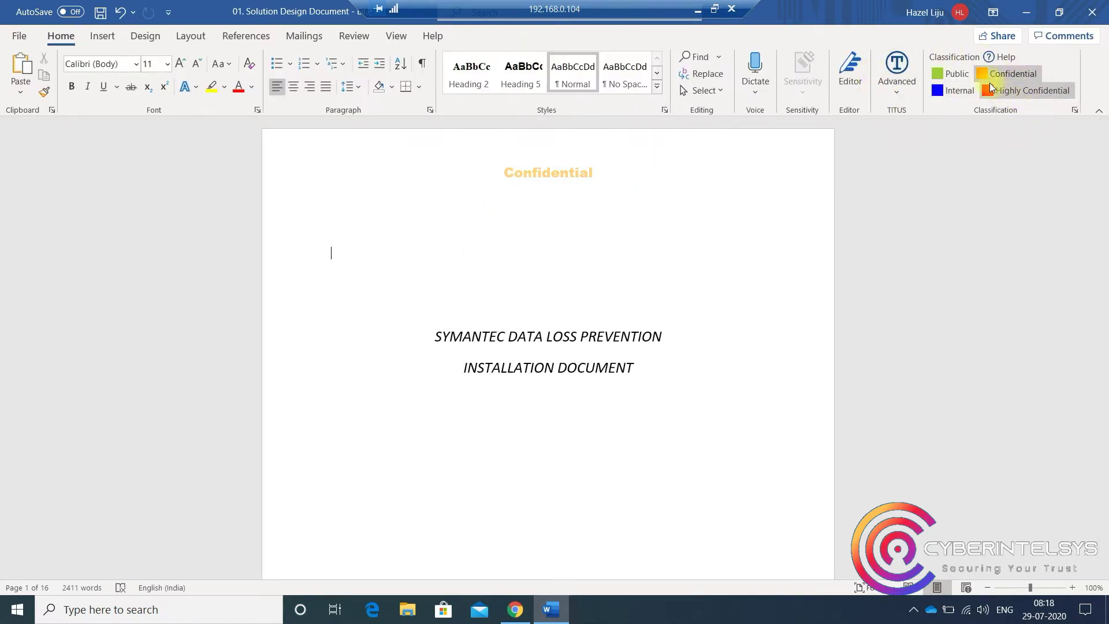
click(101, 12)
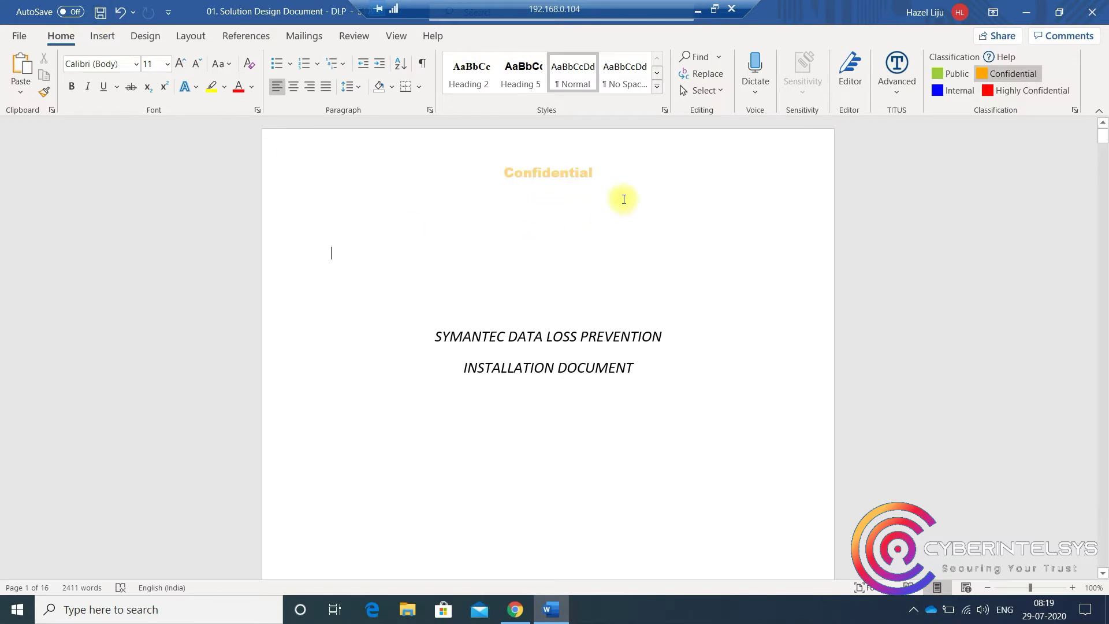
click(1092, 12)
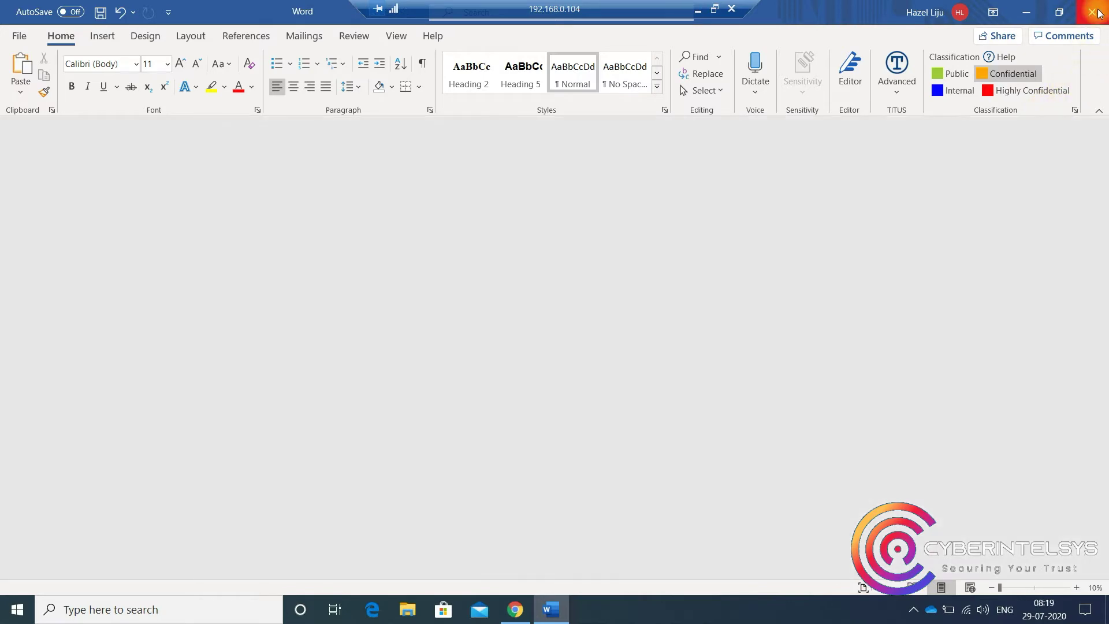
click(1091, 11)
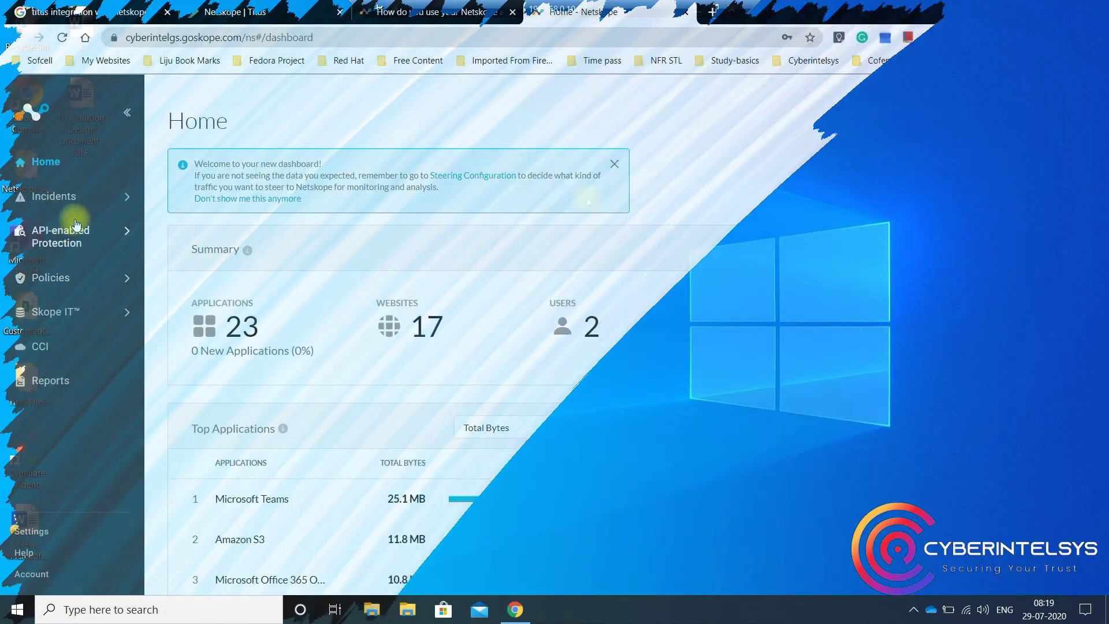
Step: Switch to the Netskope console in Chrome and start a new data loss prevention rule from the DLP policy profiles
click(110, 278)
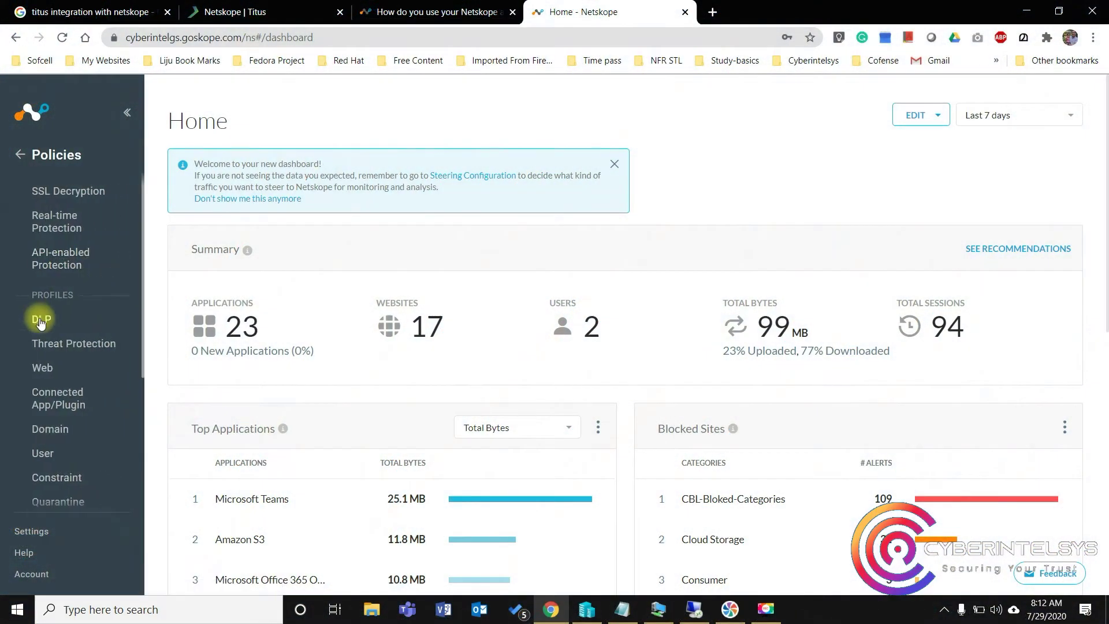
click(41, 321)
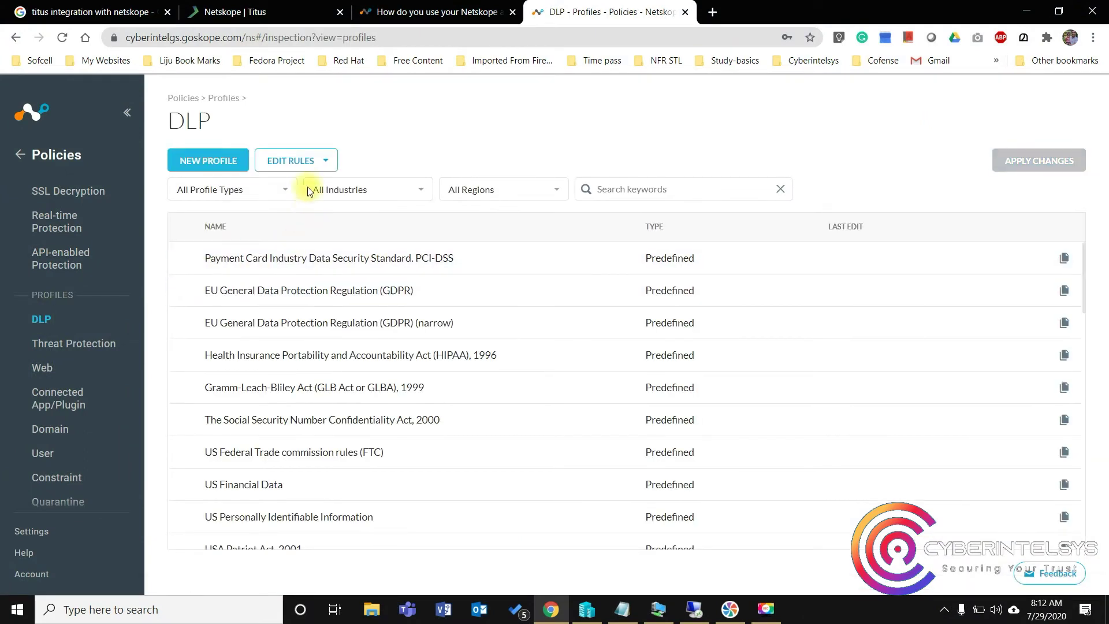
click(317, 160)
click(314, 189)
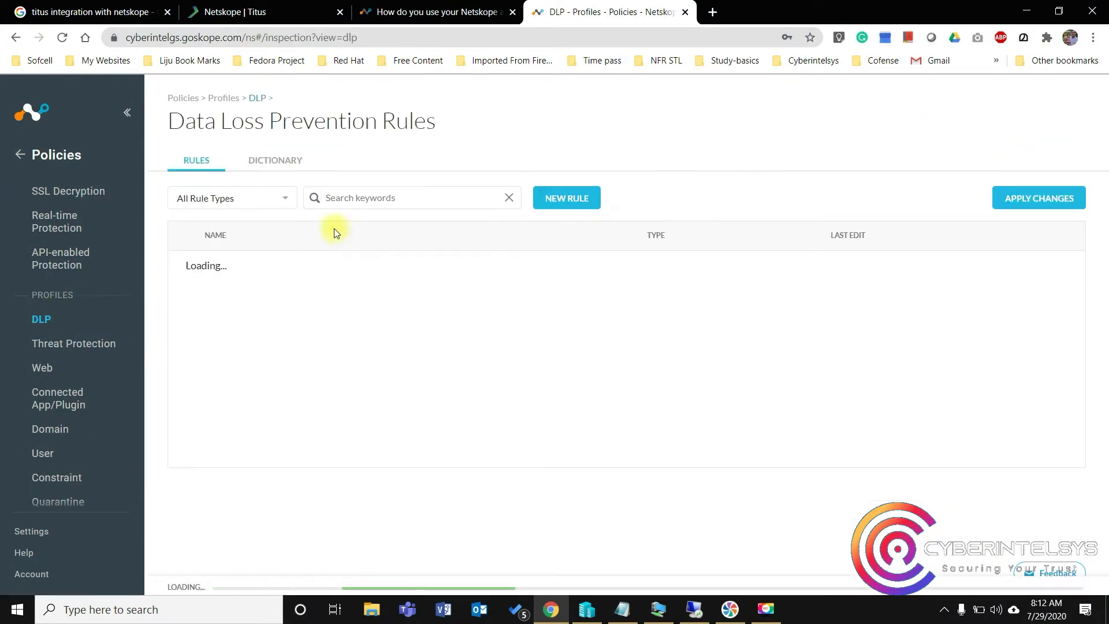
click(698, 207)
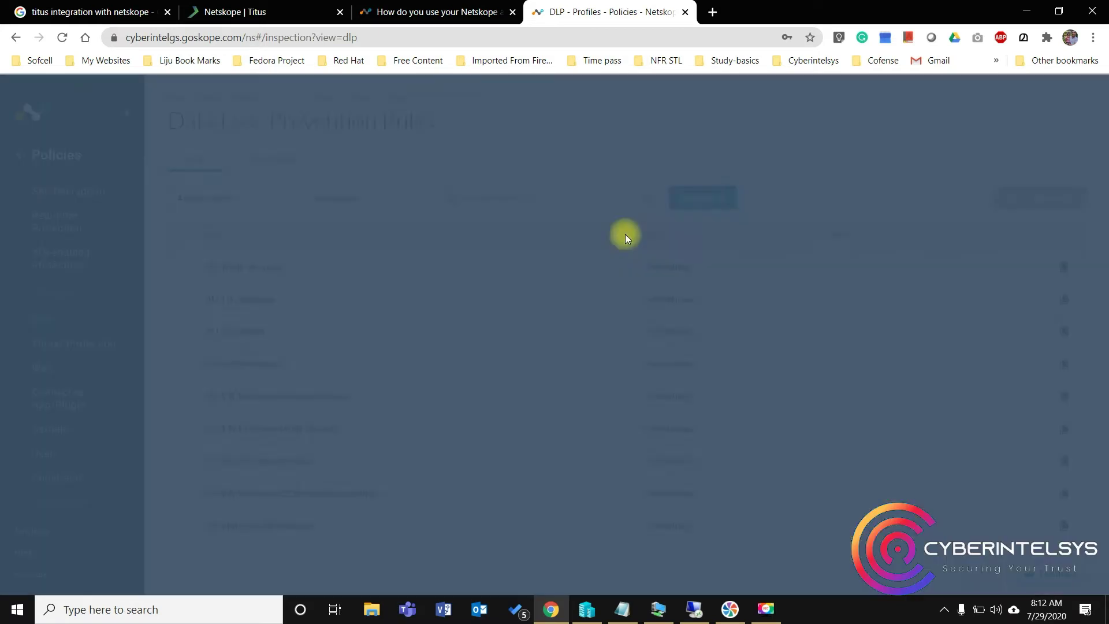
Step: Skip the predefined identifiers and add the case-insensitive custom identifier Classification:\s+"Confidential" to the rule
click(843, 534)
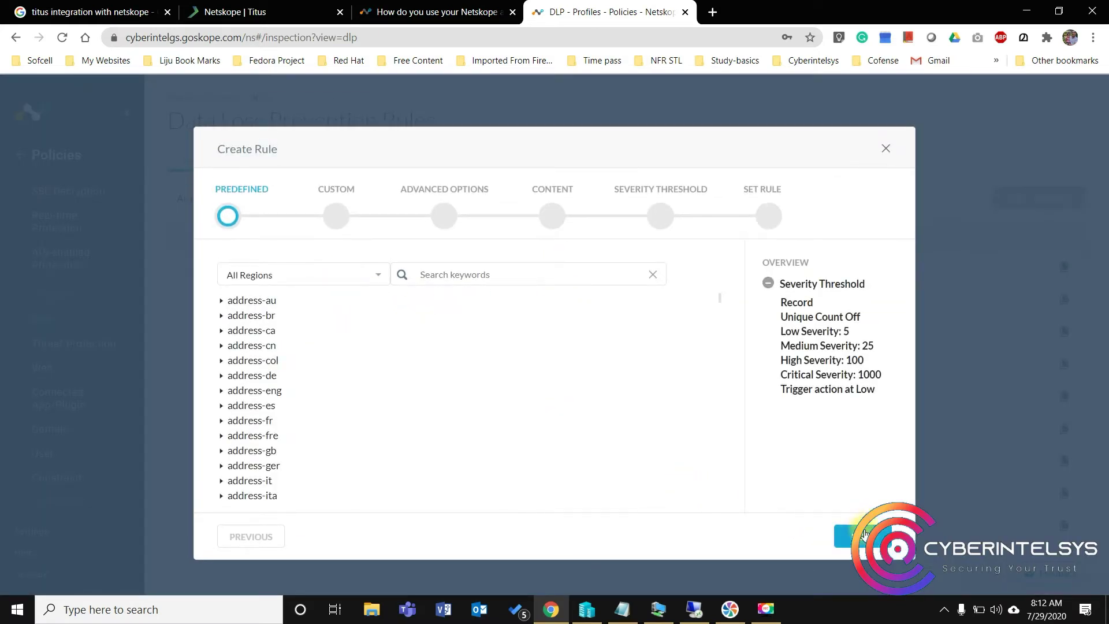
click(321, 315)
click(260, 364)
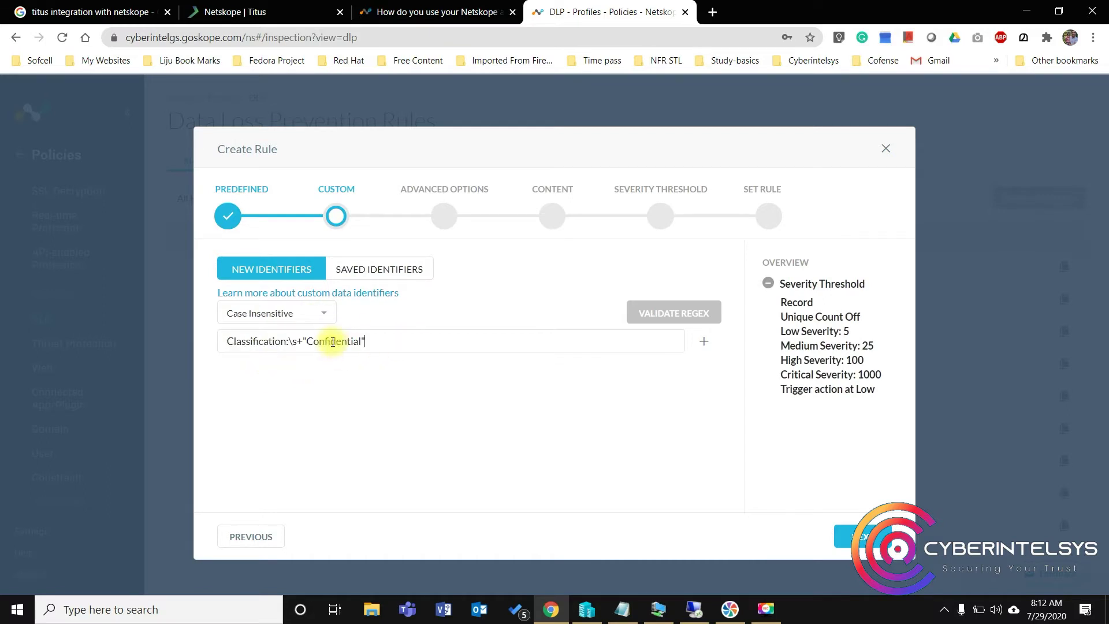
click(333, 341)
text(Classification:\s+"Confidential")
click(704, 341)
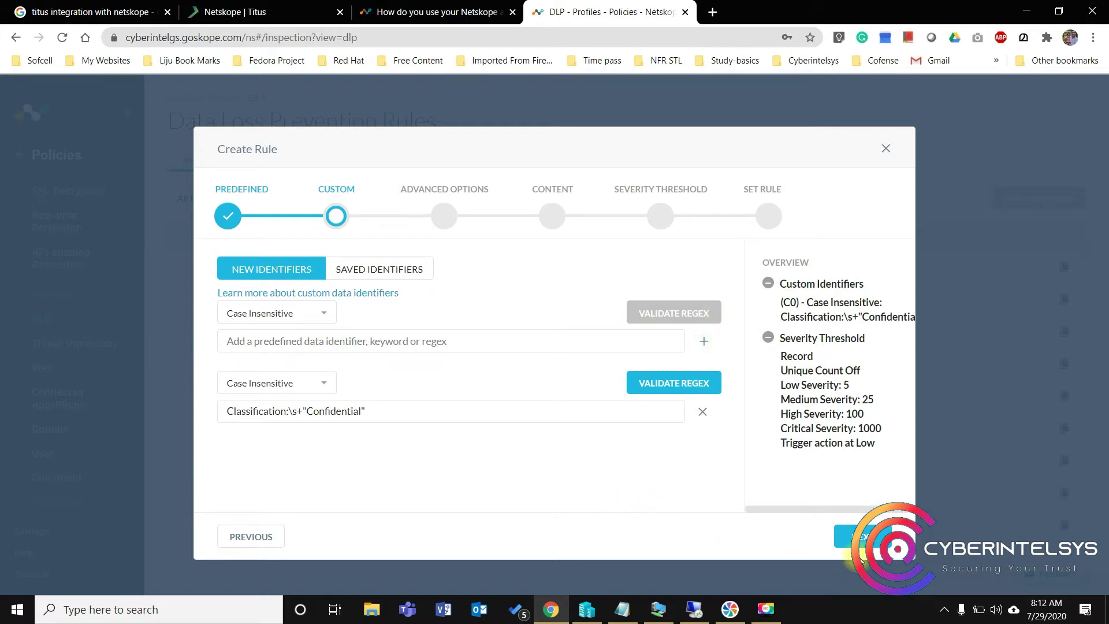
Step: Leave the rule's advanced options as they are and restrict its scanned file area to Metadata
click(846, 536)
click(867, 536)
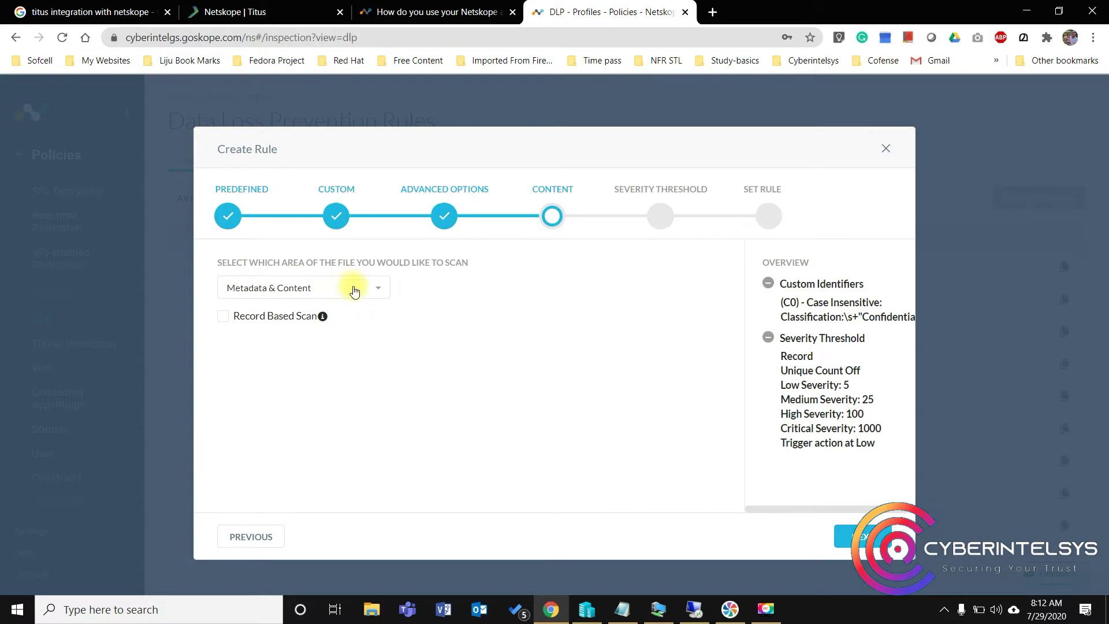
click(353, 290)
click(240, 341)
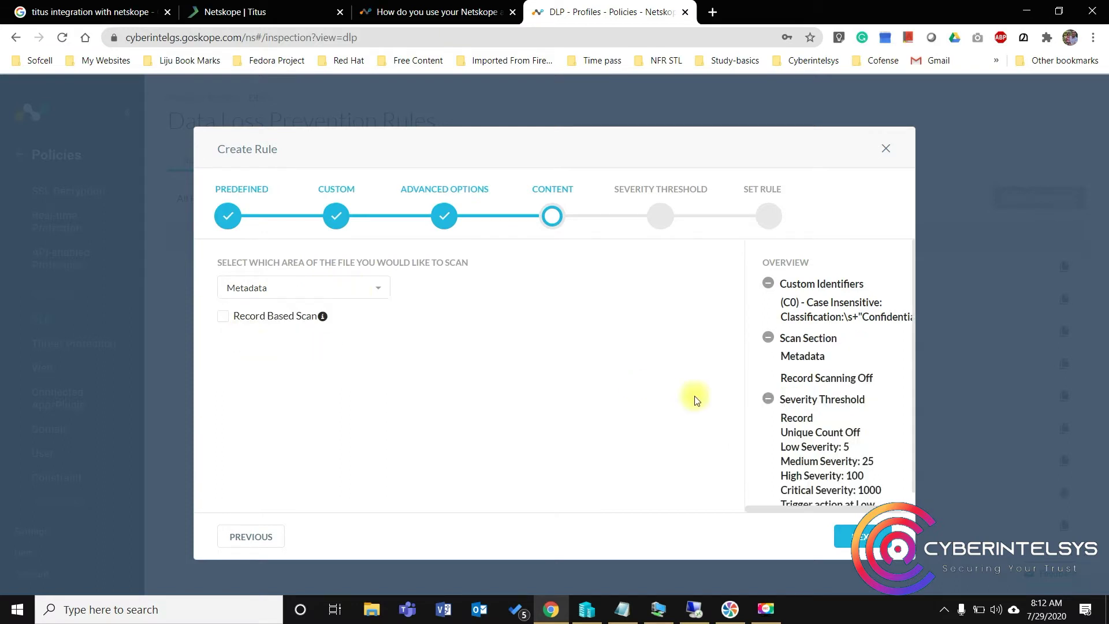
Step: Set the Low Severity threshold to 1 record and create the rule under the name "Titus DataClassfication-Rule"
click(842, 537)
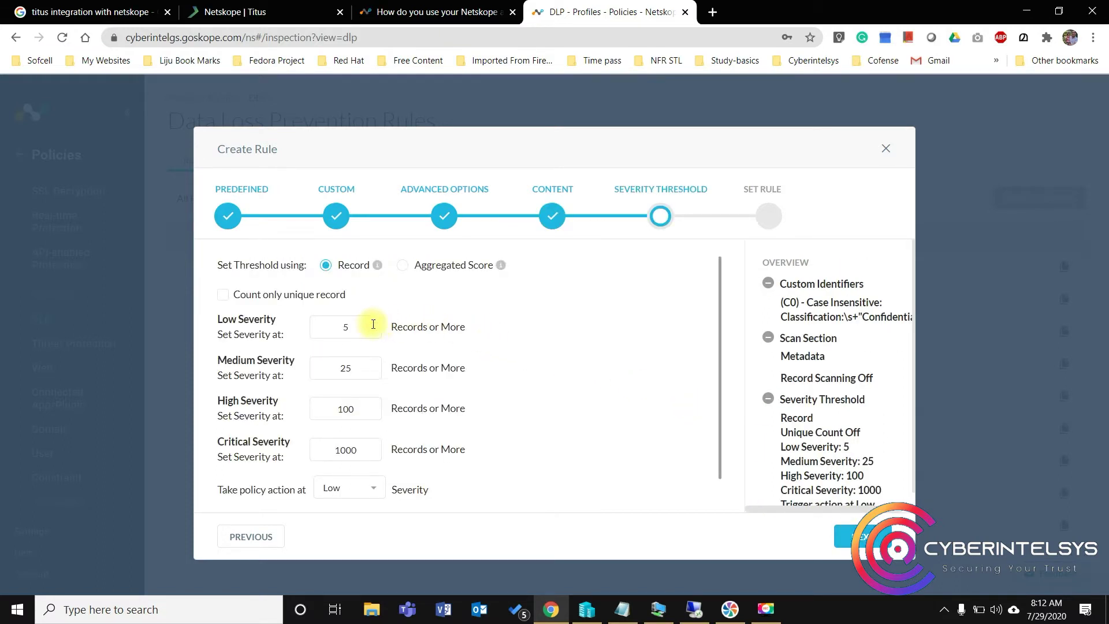
drag(354, 324, 335, 328)
click(846, 536)
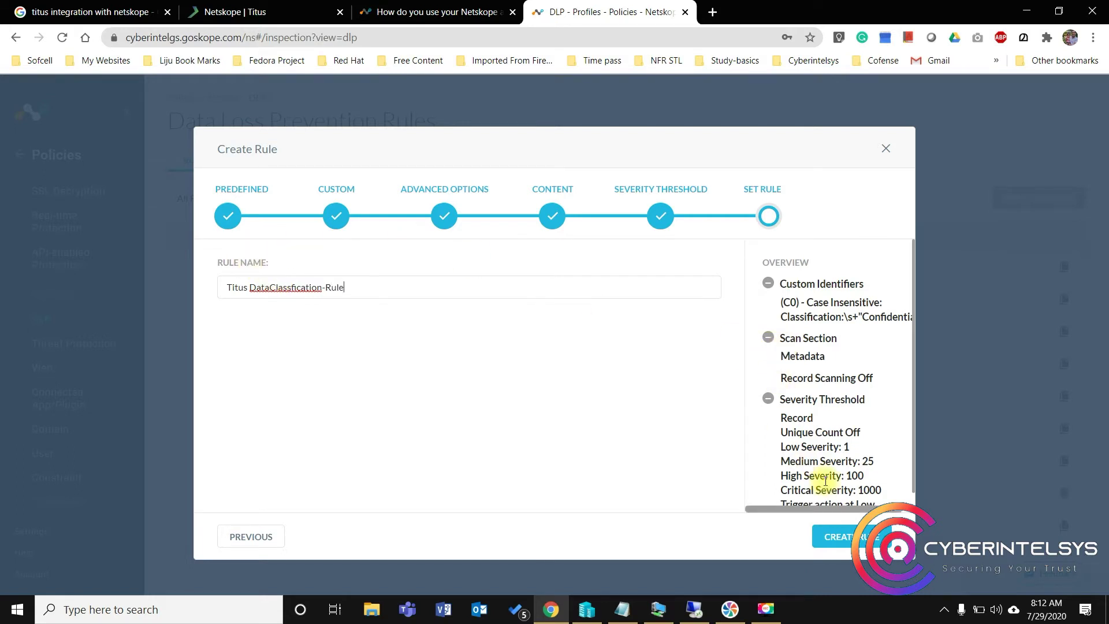
click(837, 537)
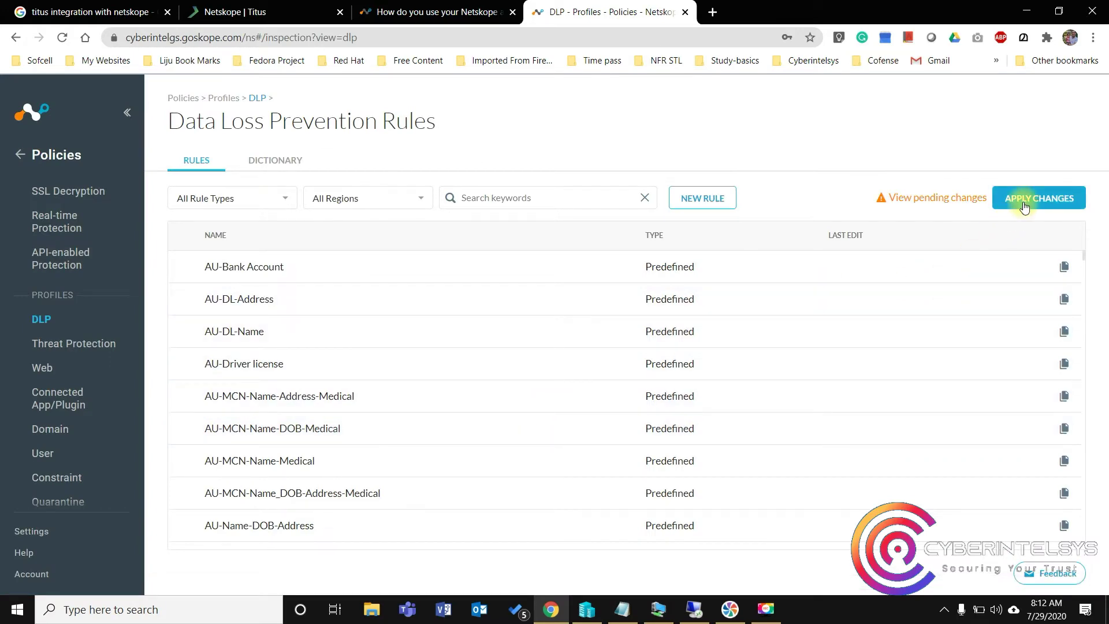
Step: Apply the pending DLP rule changes and dismiss the deployment confirmation
click(1023, 206)
click(734, 306)
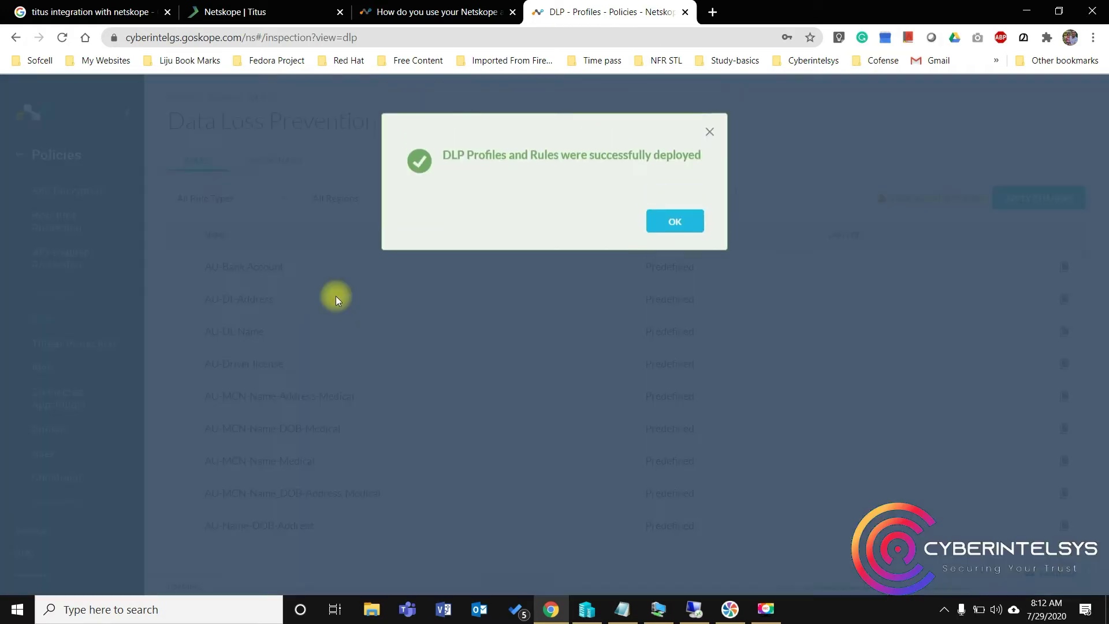
click(692, 227)
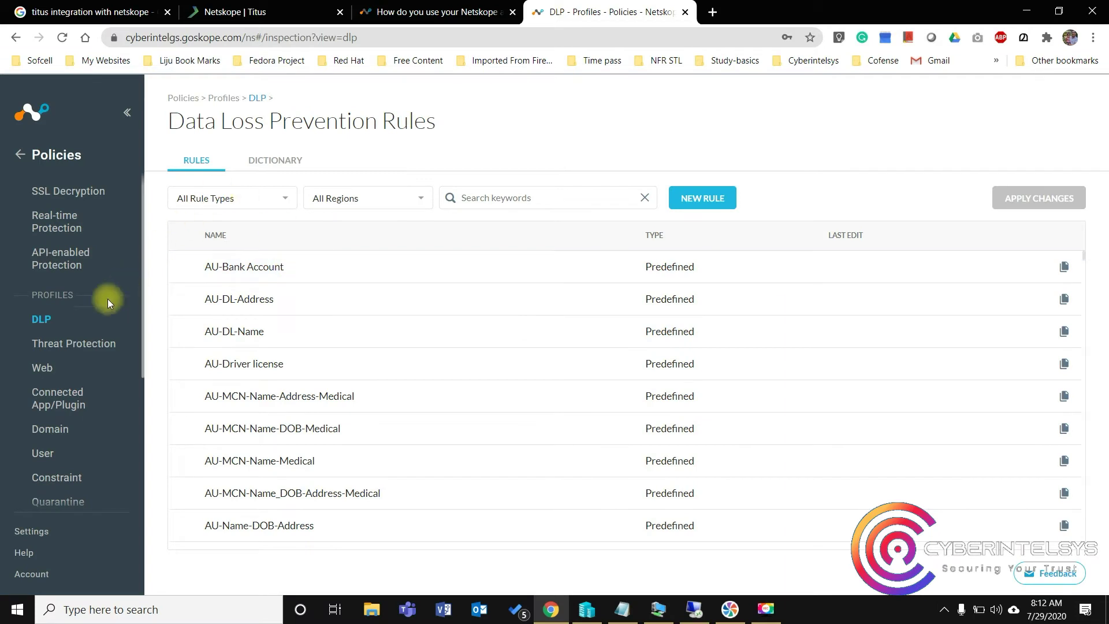
Step: Create a new DLP profile that uses Titus DataClassfication-Rule, found by searching for "titus", and no FC rules
click(42, 319)
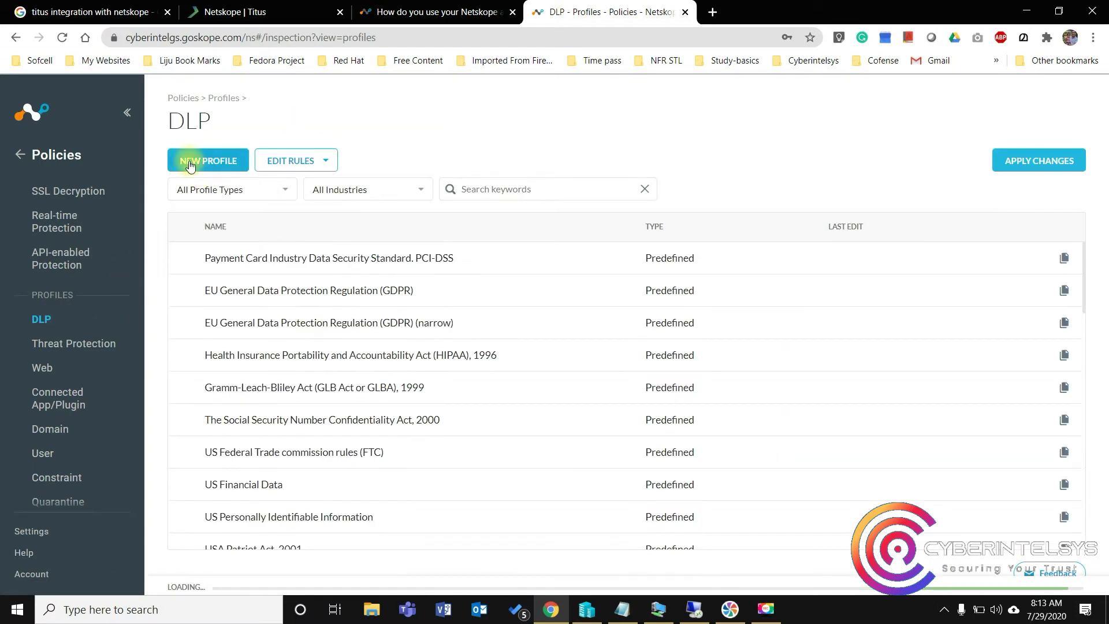
click(191, 164)
click(437, 279)
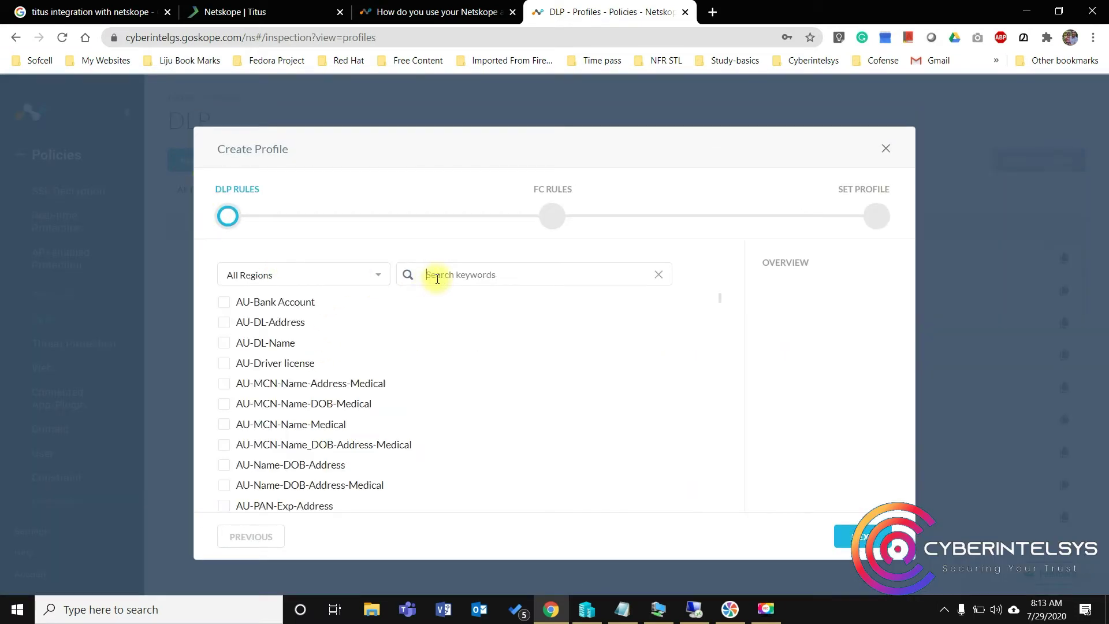
text(tl)
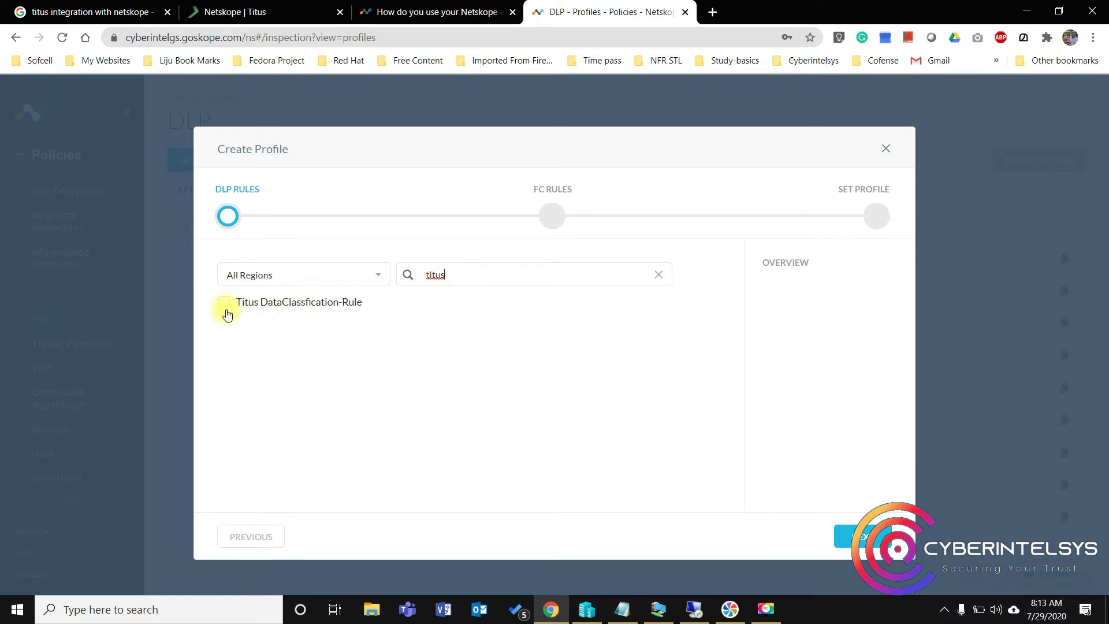
click(225, 303)
click(863, 535)
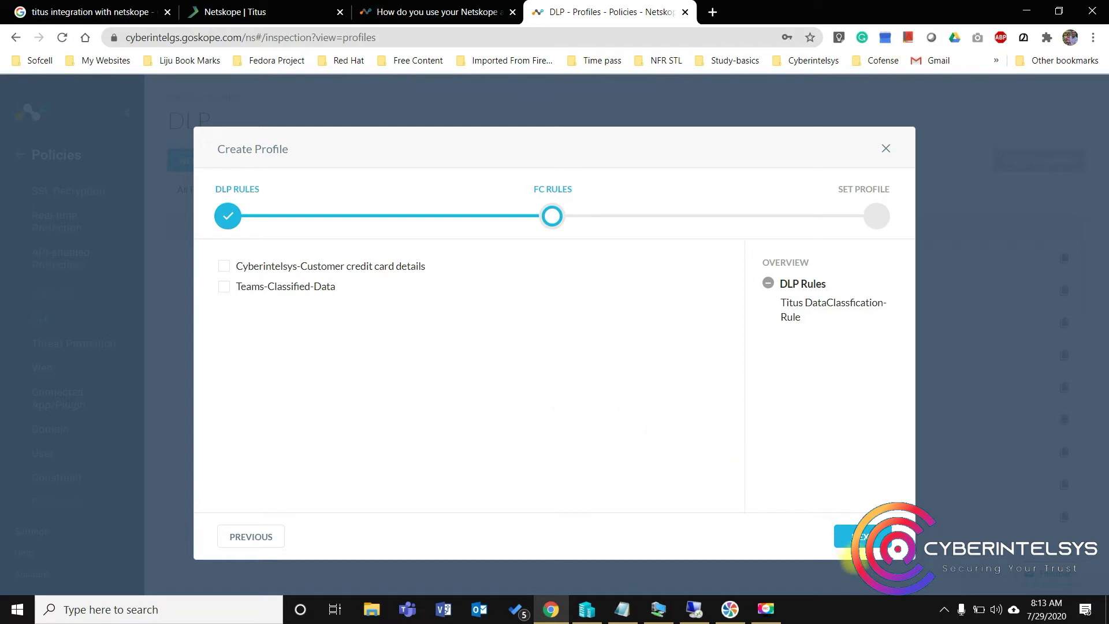
click(844, 535)
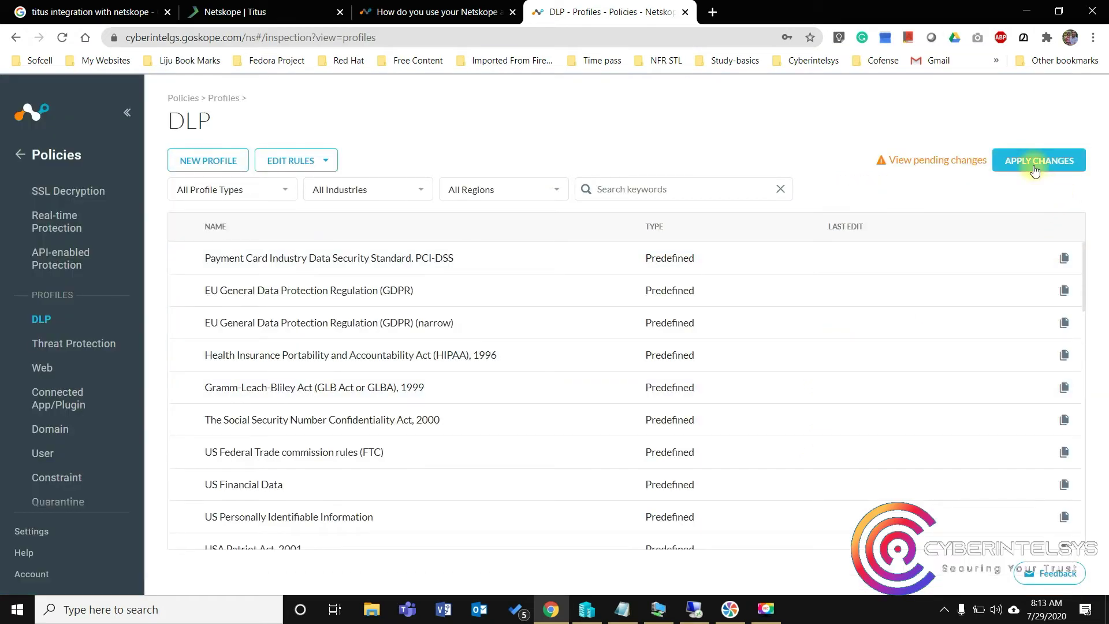
Step: Deploy the pending changes for the new DLP profile and close the confirmation message
click(1037, 161)
click(752, 305)
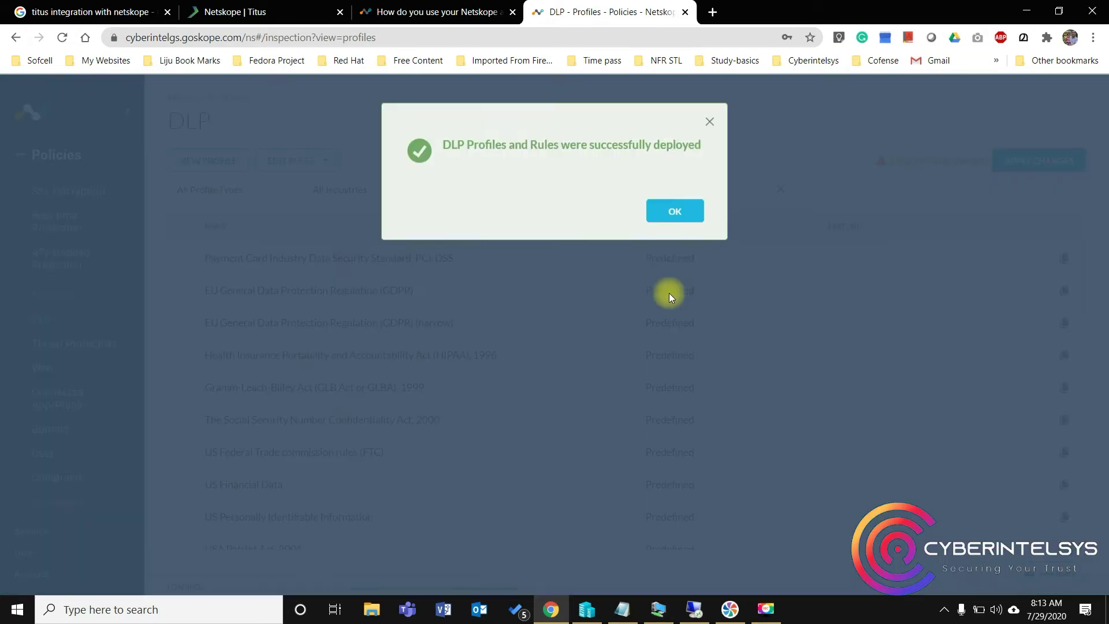
click(673, 233)
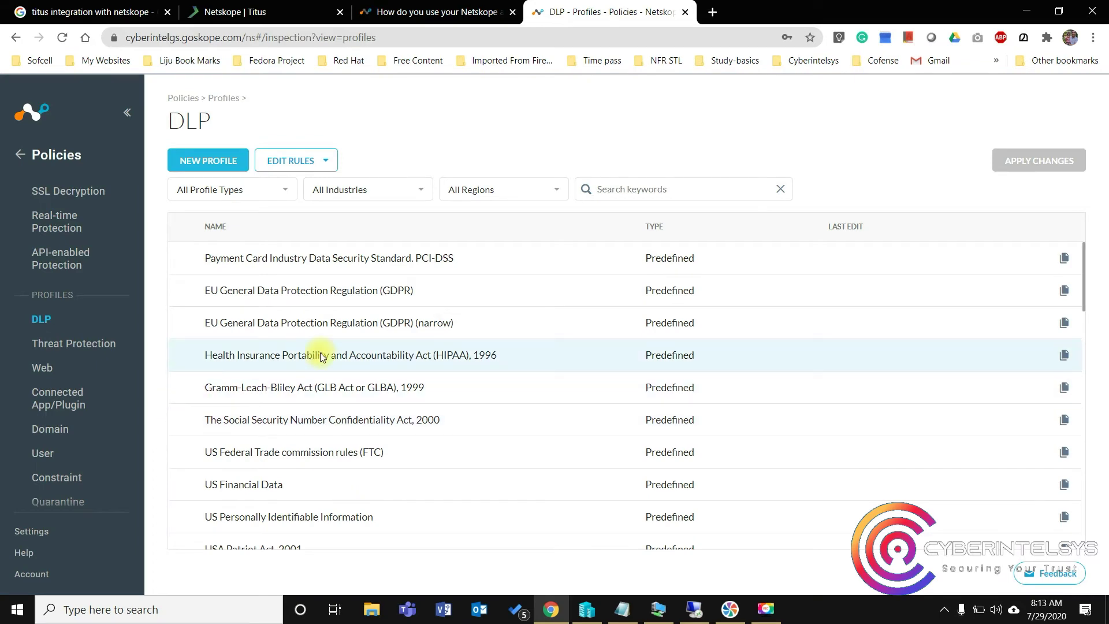
Step: Start a new Real-time Protection policy and keep All Users as its user scope
click(63, 225)
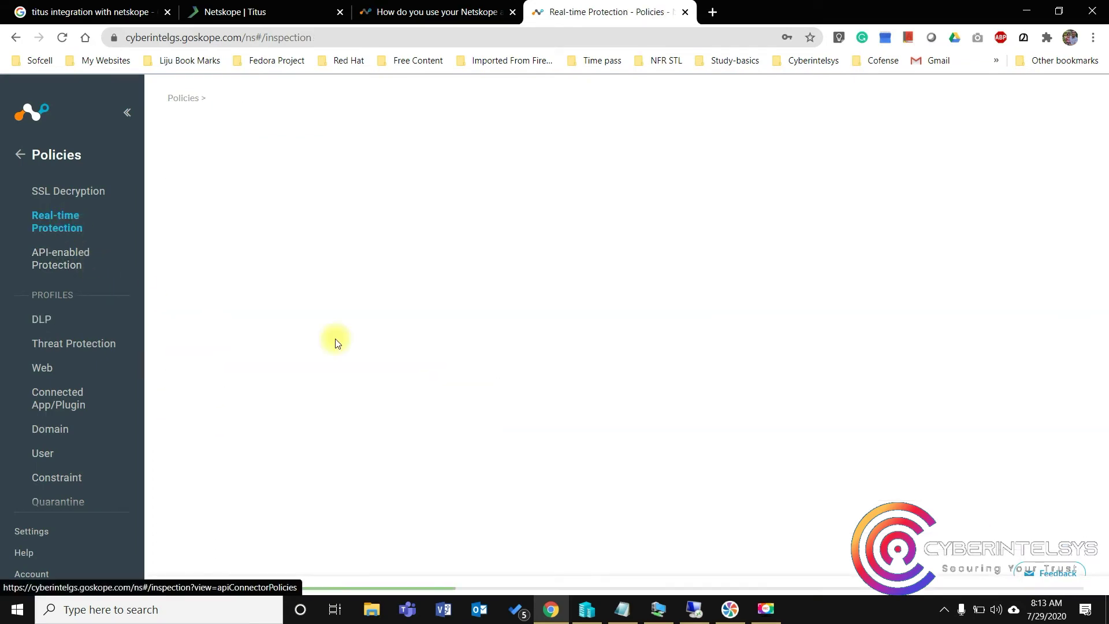
click(599, 276)
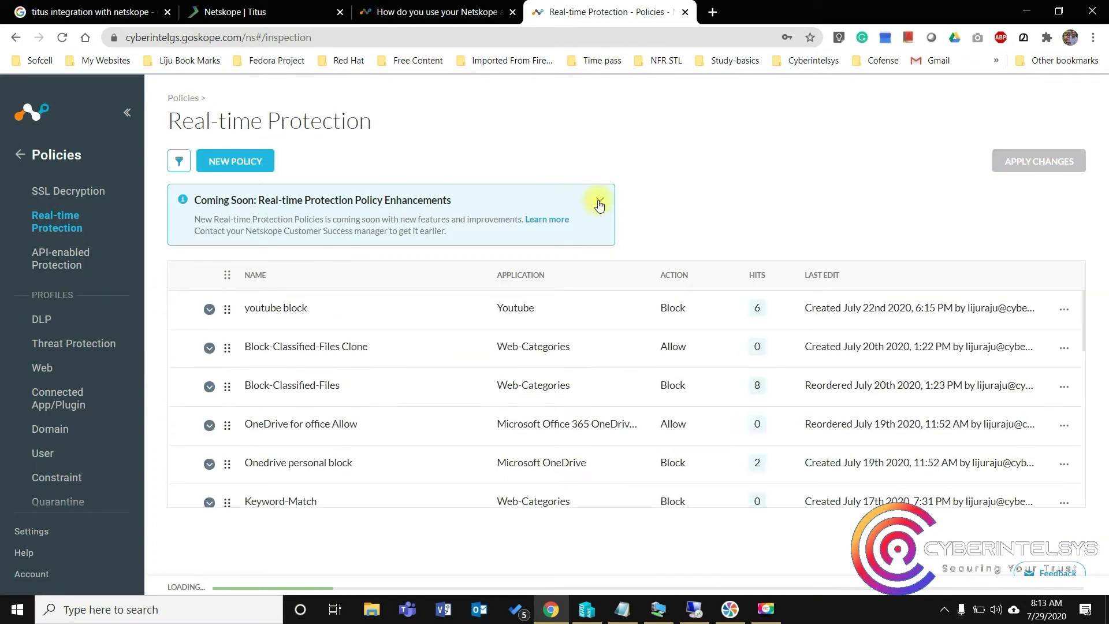
click(598, 200)
scroll(353, 329, down, 2)
scroll(334, 302, up, 2)
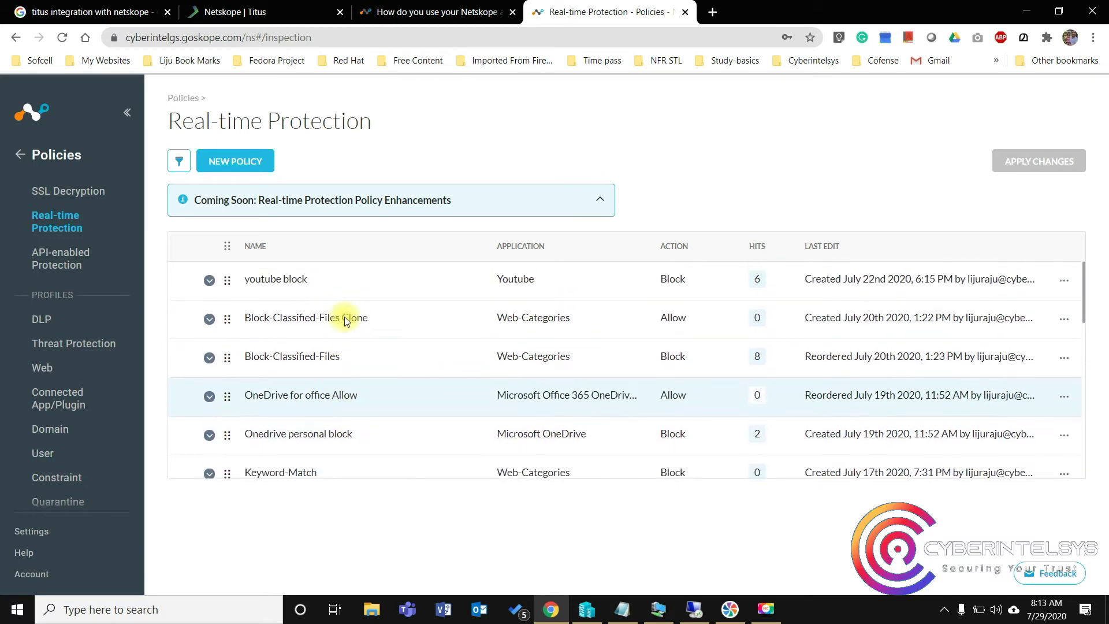
click(260, 163)
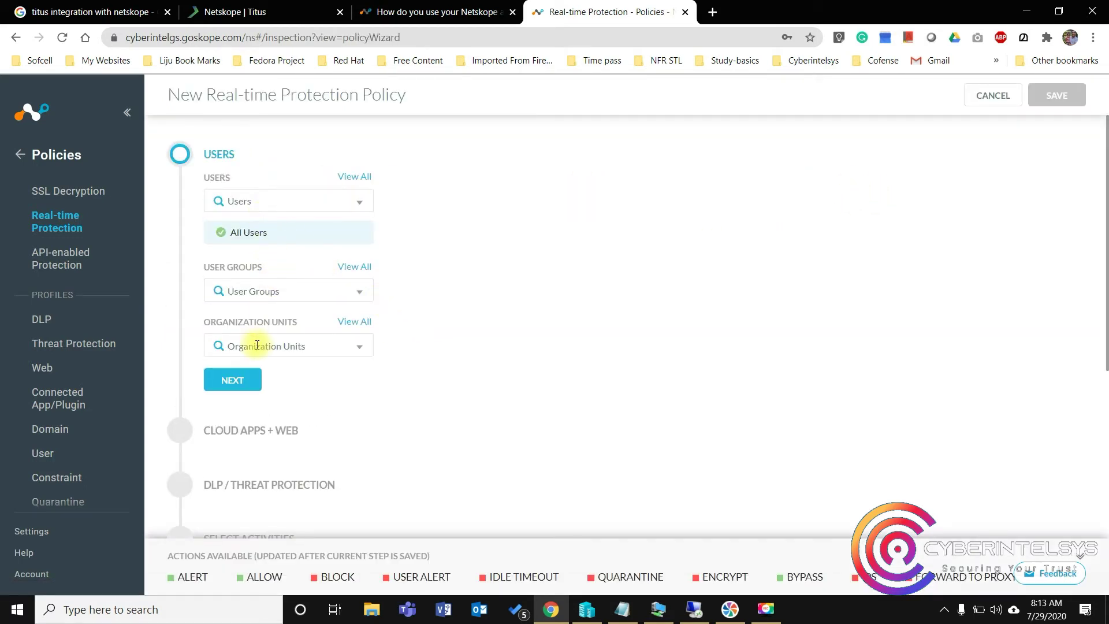
click(248, 383)
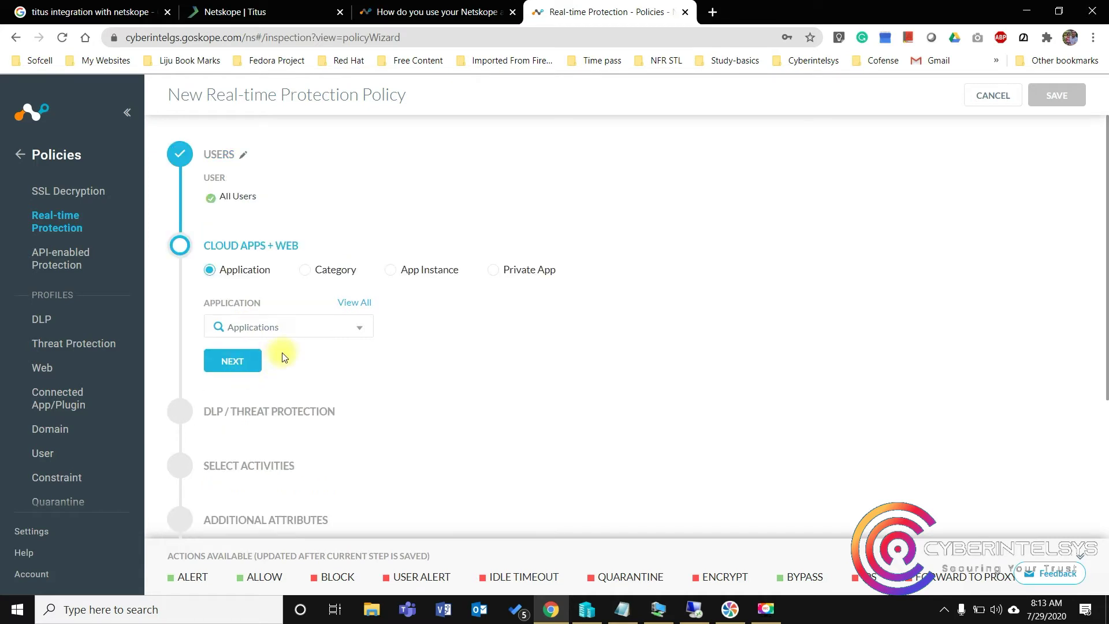
Step: Target the policy by category, searching for "cloud" and selecting Cloud Backup and Cloud Storage
click(306, 271)
click(327, 324)
click(357, 303)
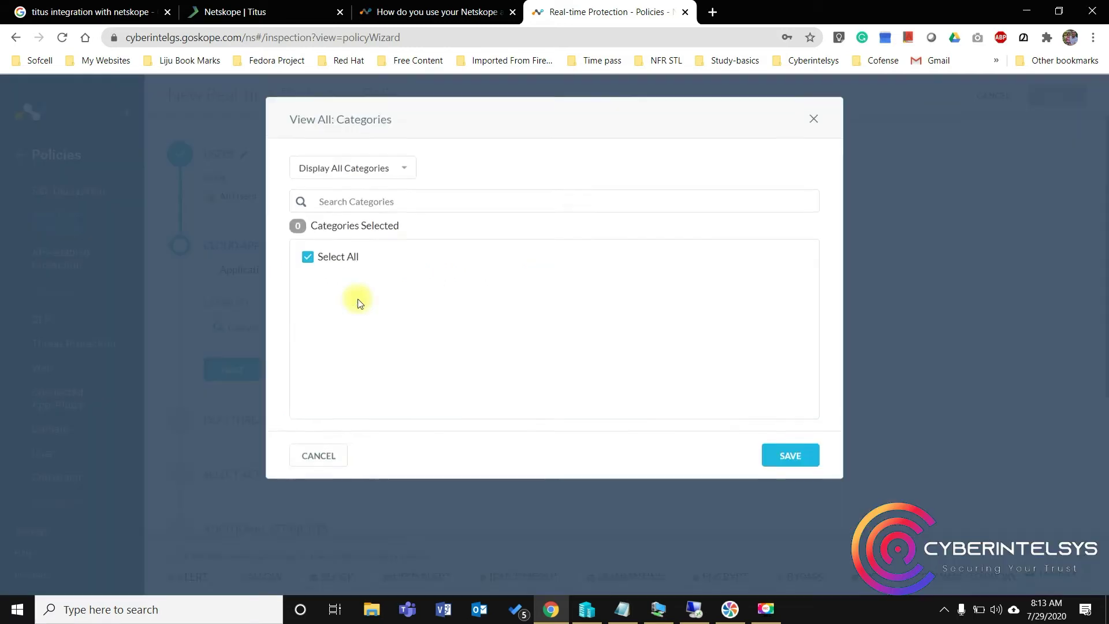
text(cloud)
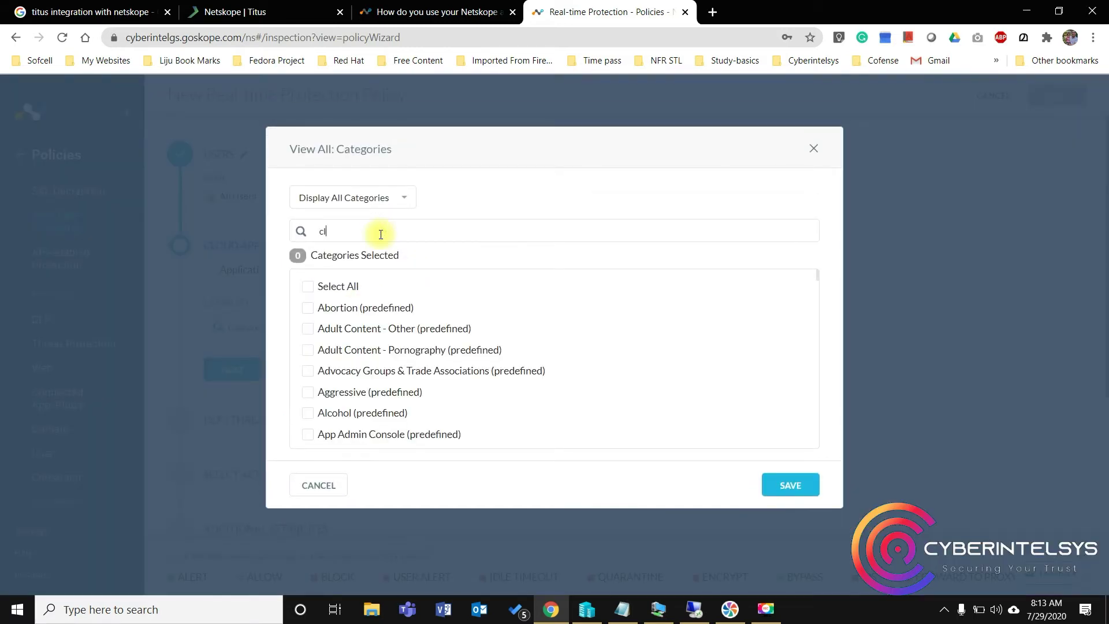
click(308, 287)
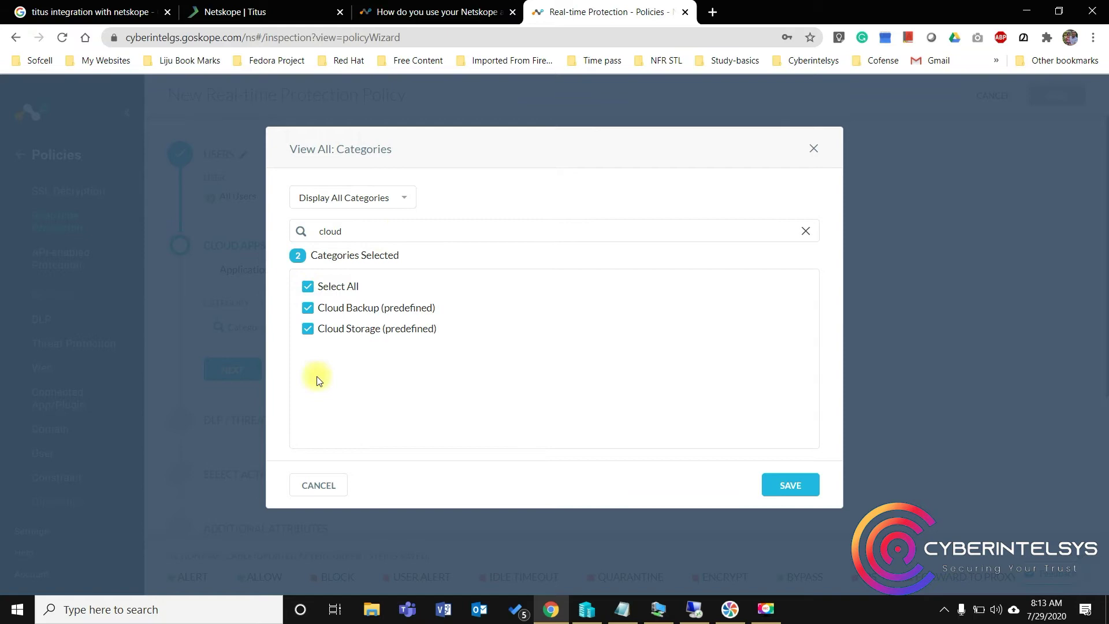
click(784, 484)
click(232, 436)
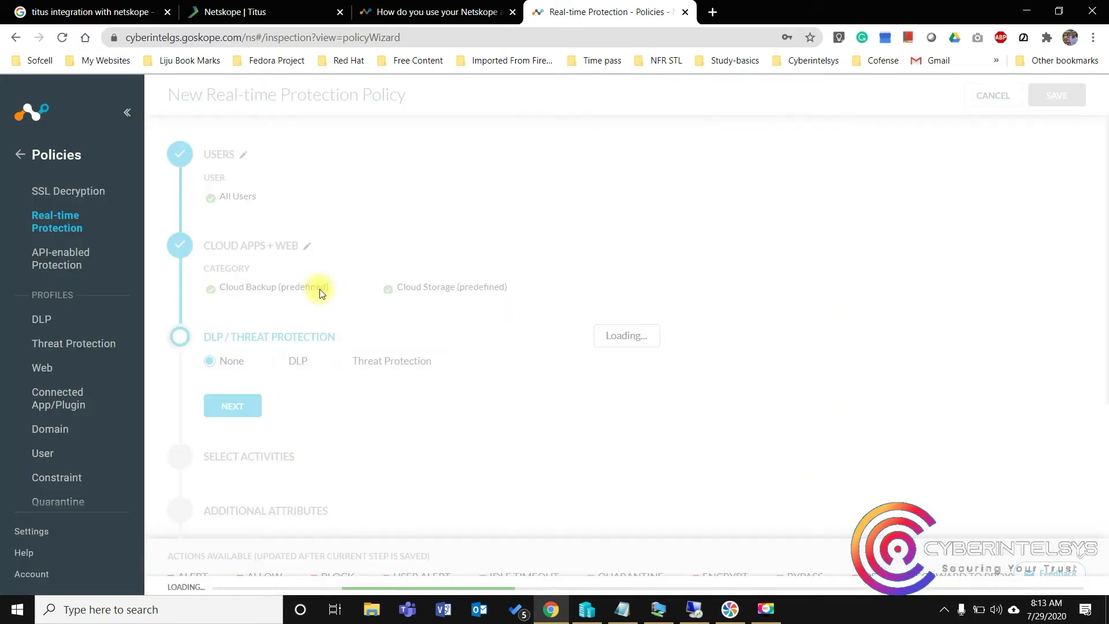
Step: Set the policy's protection type to DLP and assign the Titus Confidential (custom) profile, found by searching for "titus"
click(282, 366)
click(248, 417)
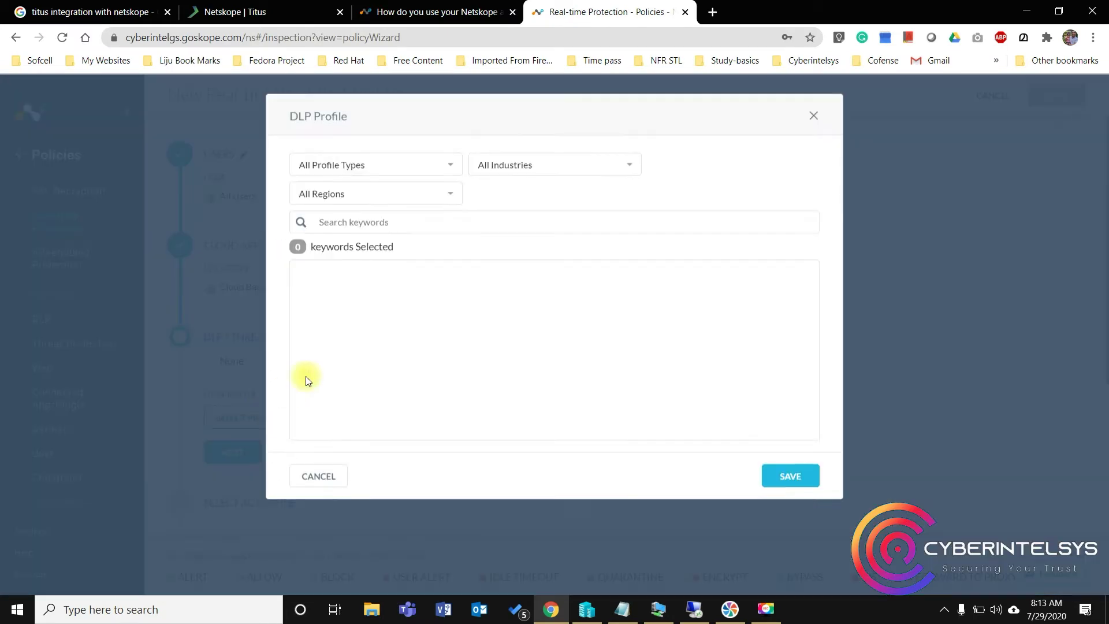
text(ti)
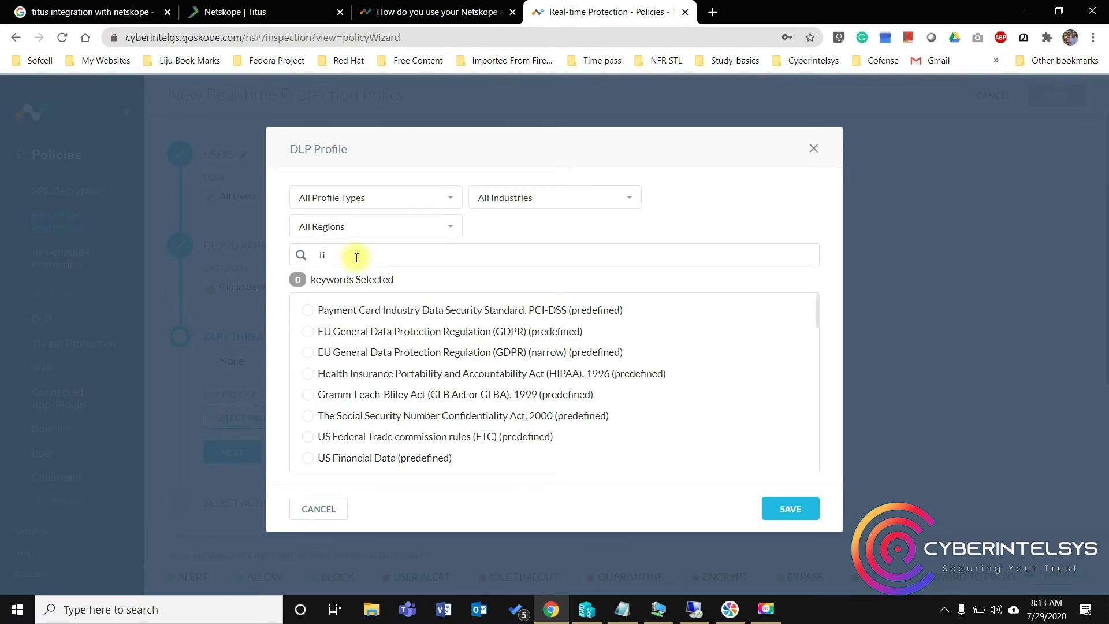
text(tus)
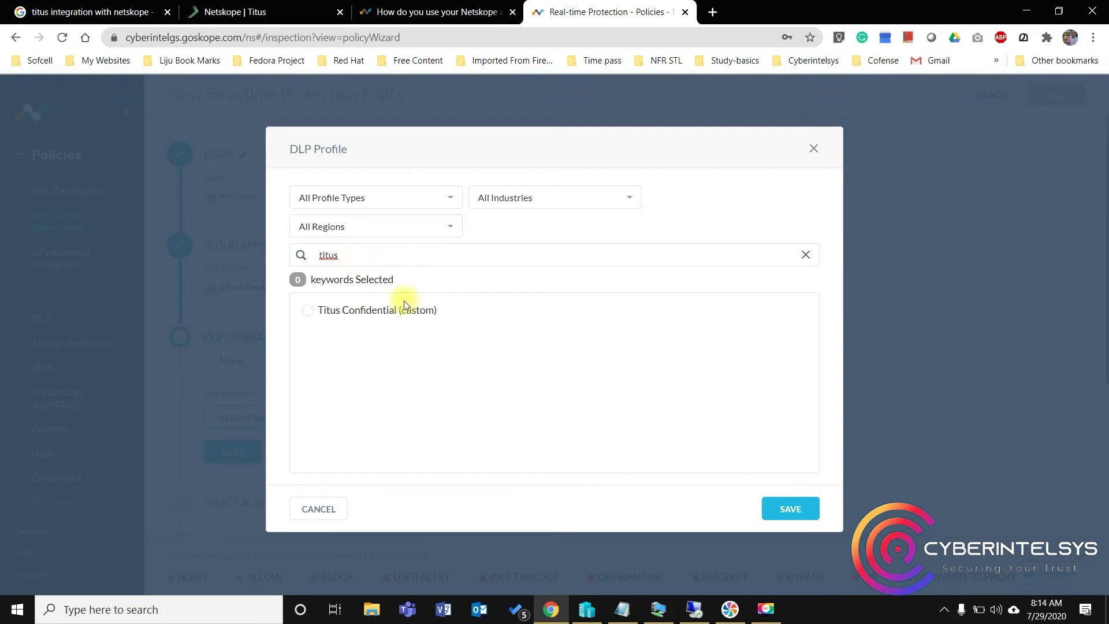
click(308, 311)
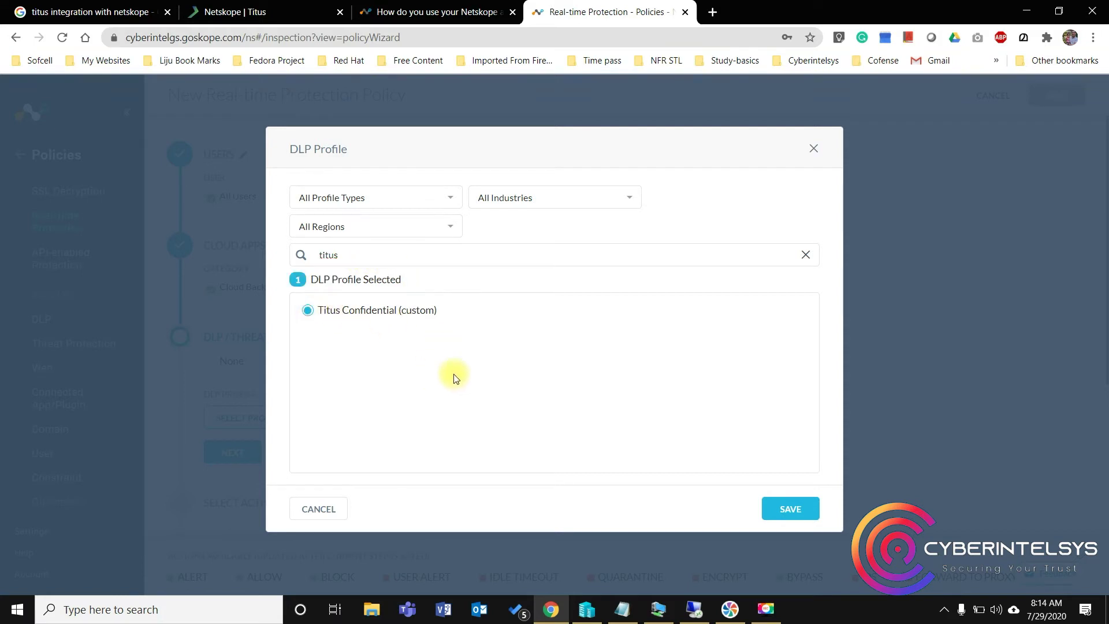
click(794, 516)
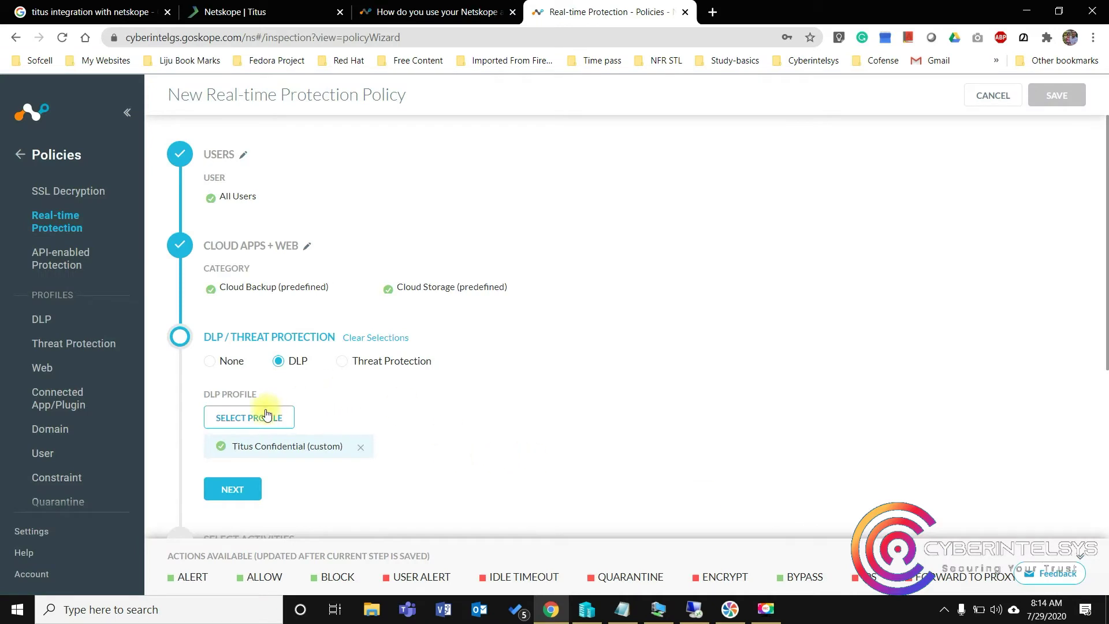
click(233, 492)
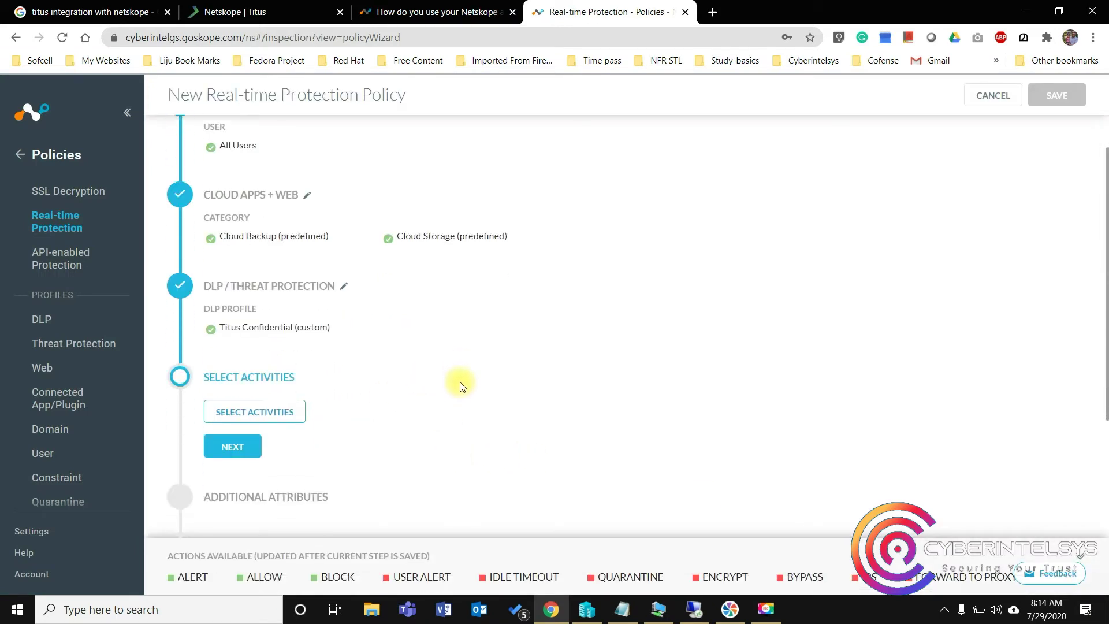
Step: Limit the policy's activities to Upload only, leaving Download and FormPost unselected, and continue to the additional attributes
click(266, 317)
click(318, 231)
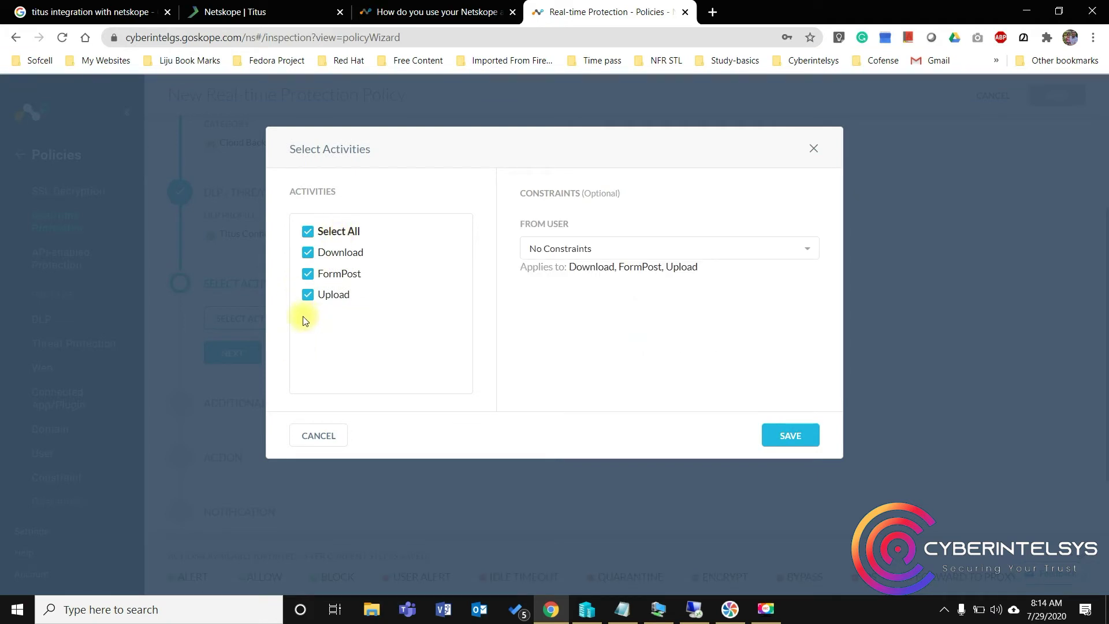
click(307, 231)
click(307, 295)
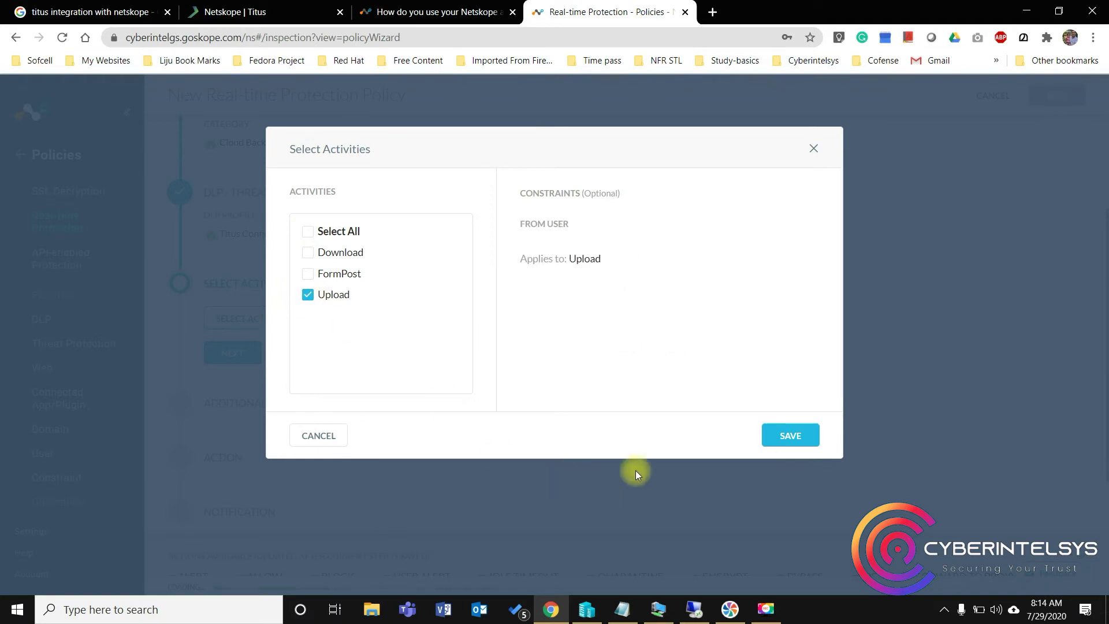
click(790, 435)
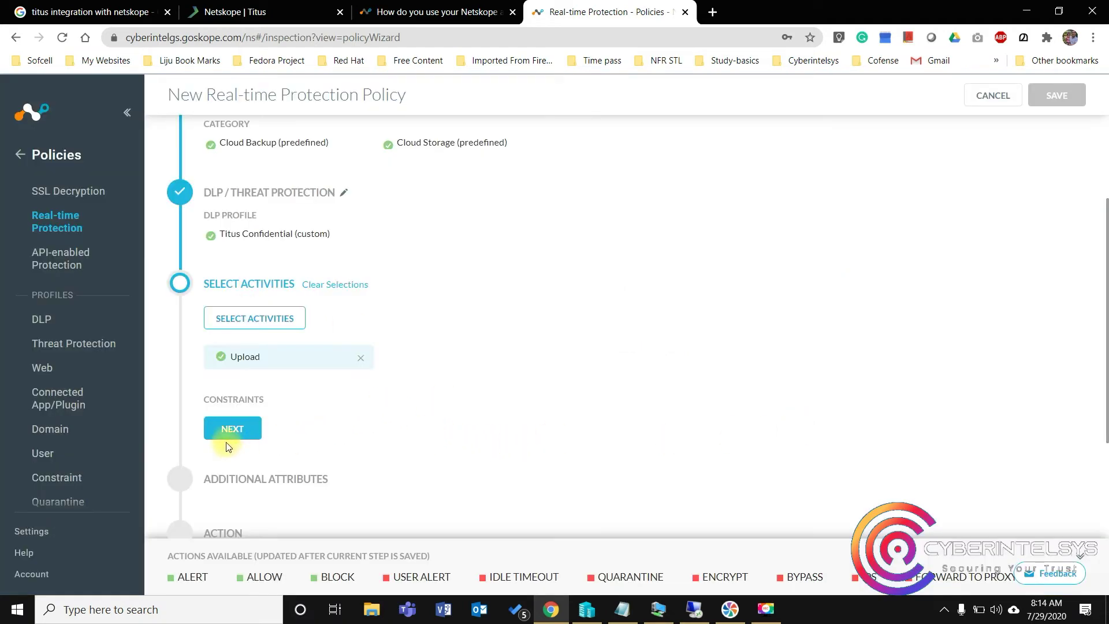
click(231, 428)
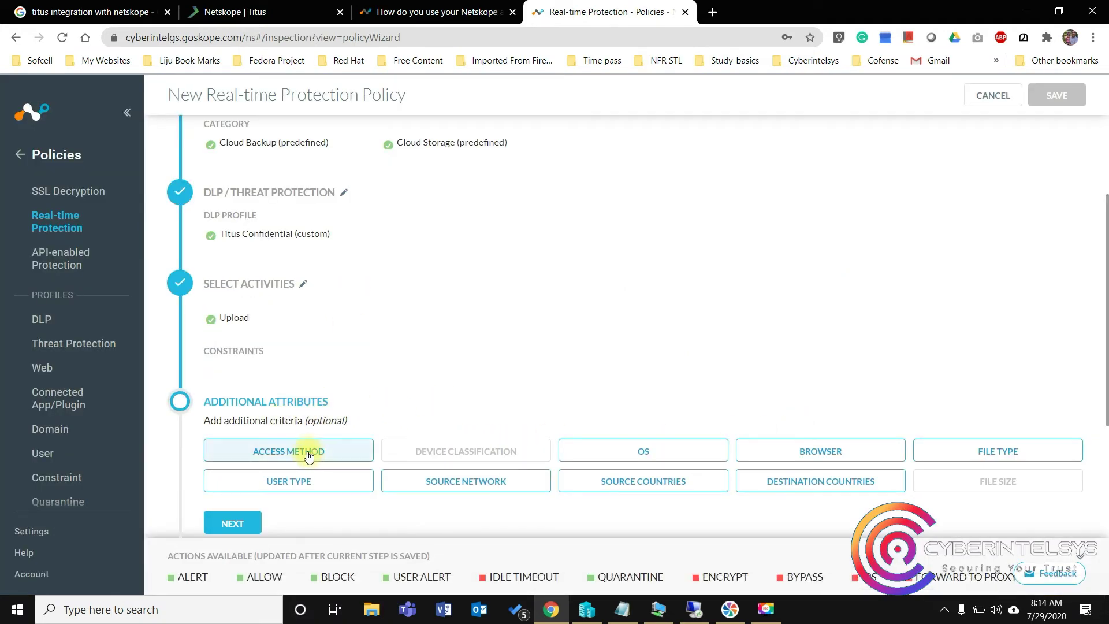
Step: Add the access method Client and the user type User as additional policy attributes
click(309, 455)
click(374, 211)
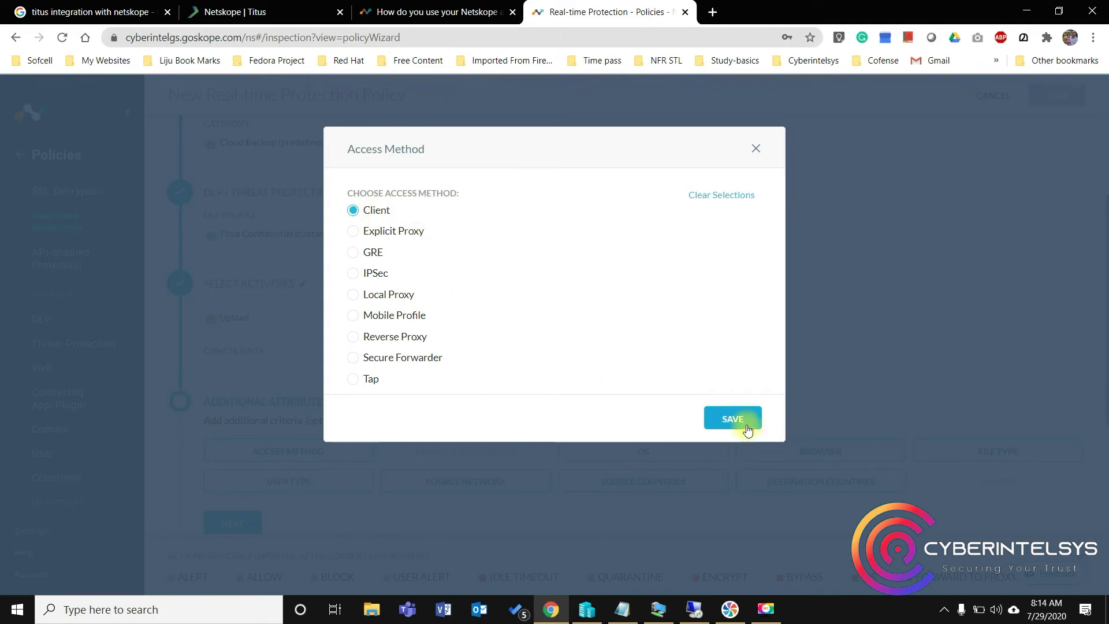
click(747, 430)
click(349, 484)
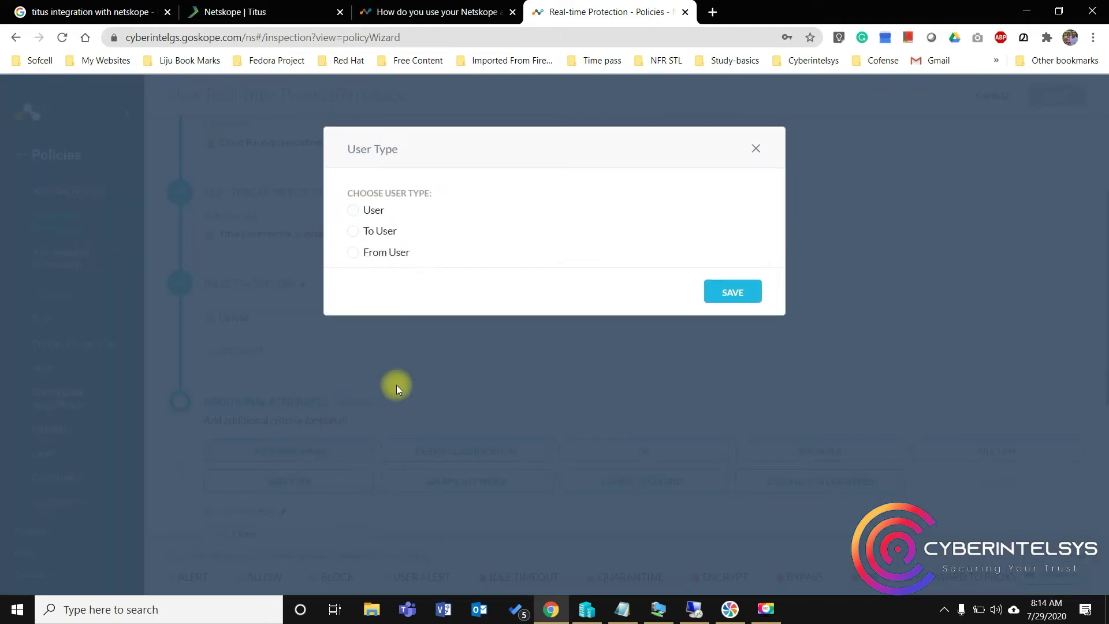
click(373, 216)
click(745, 293)
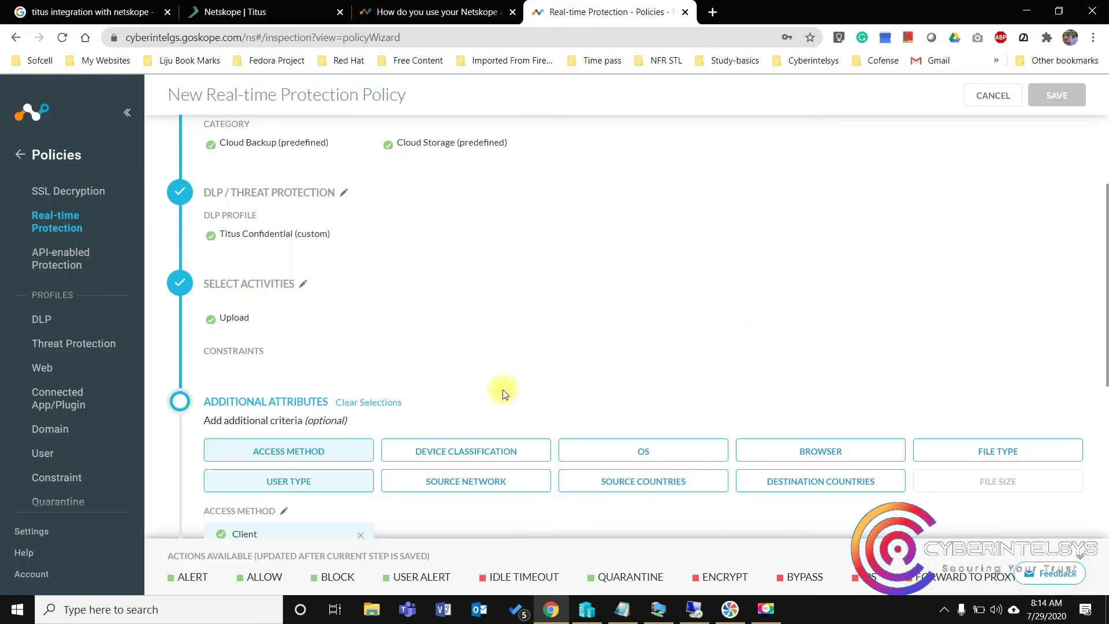
scroll(322, 411, down, 2)
click(237, 415)
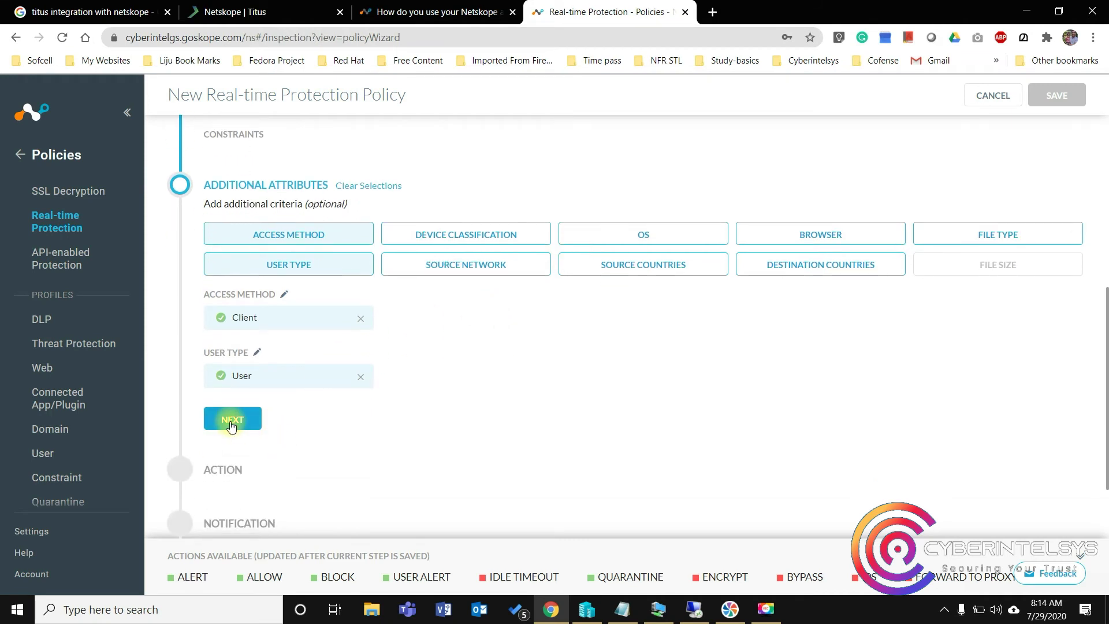
Step: Set the policy action to Block with the Cyberintelsys template and keep the notification frequency at None
click(345, 363)
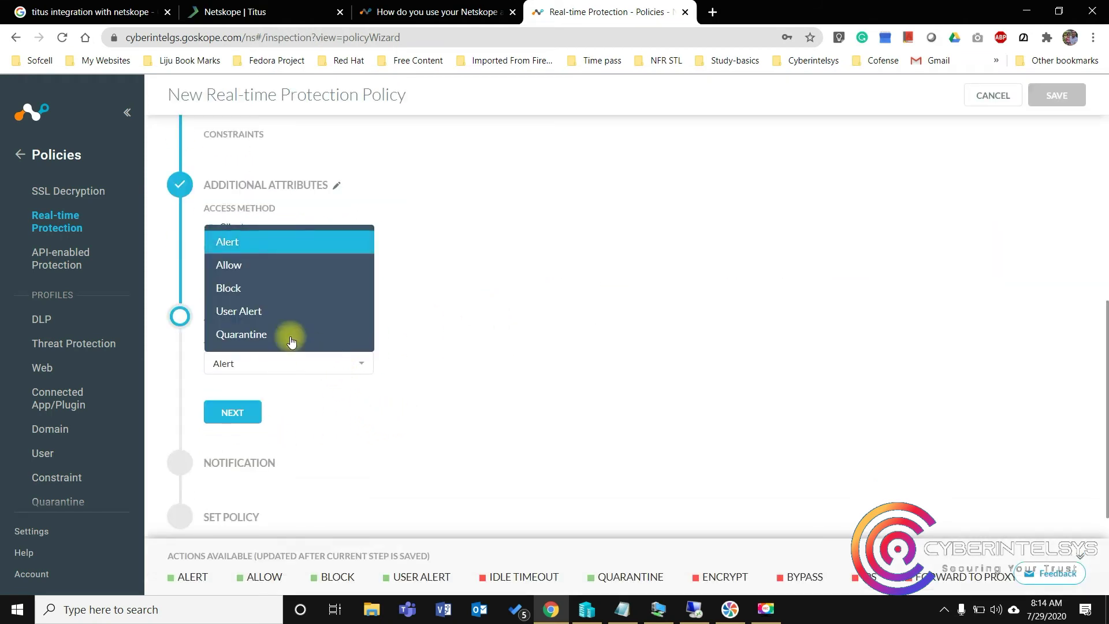
click(263, 296)
click(452, 363)
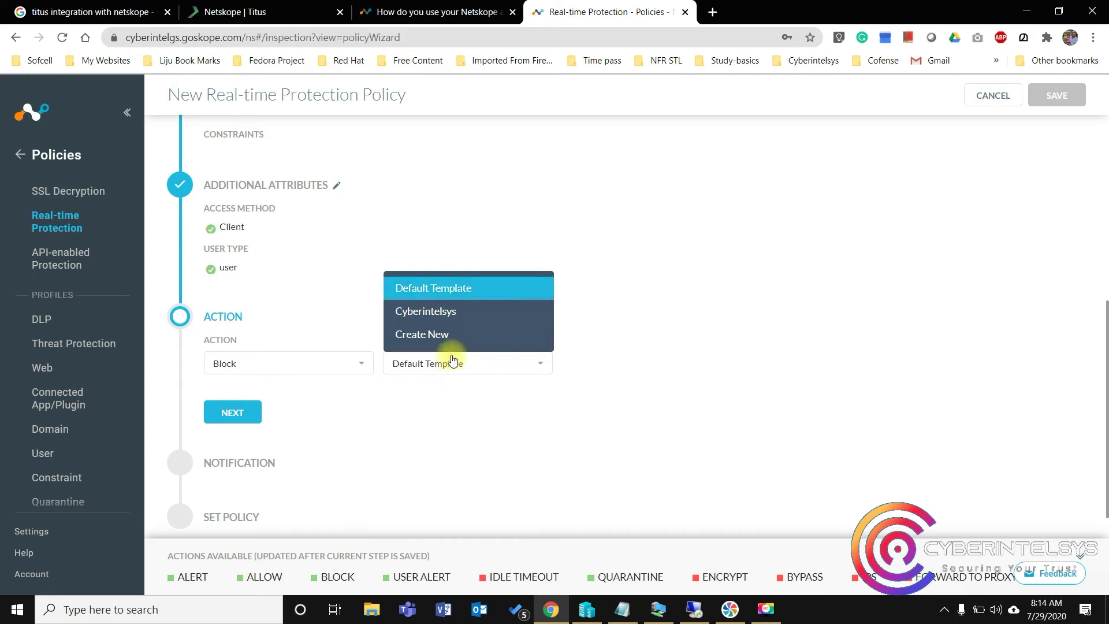
click(443, 312)
click(232, 412)
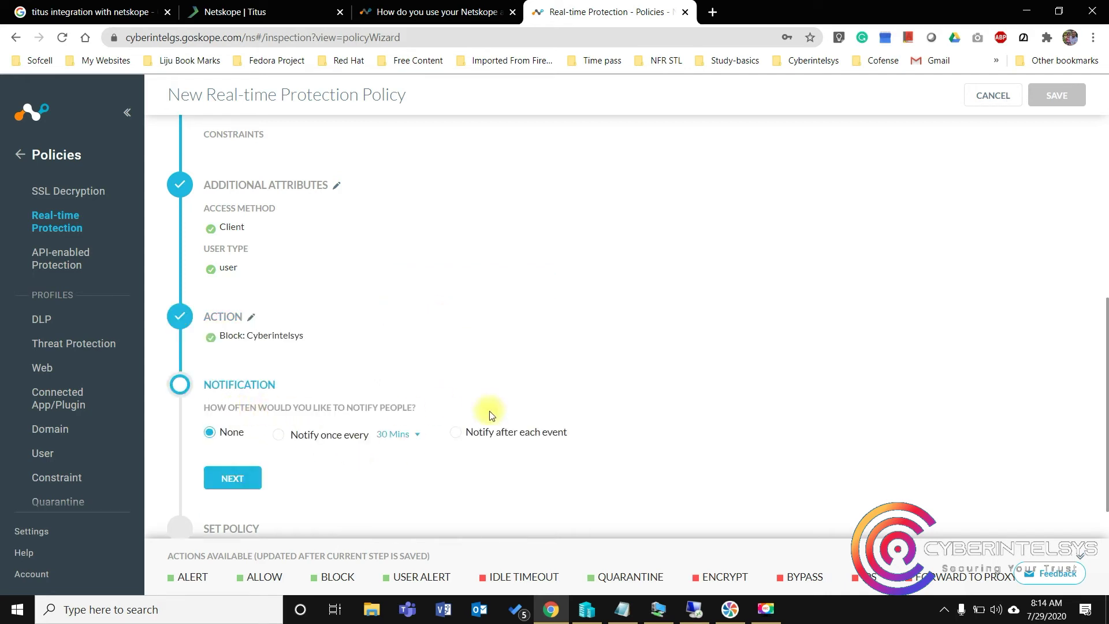
click(231, 427)
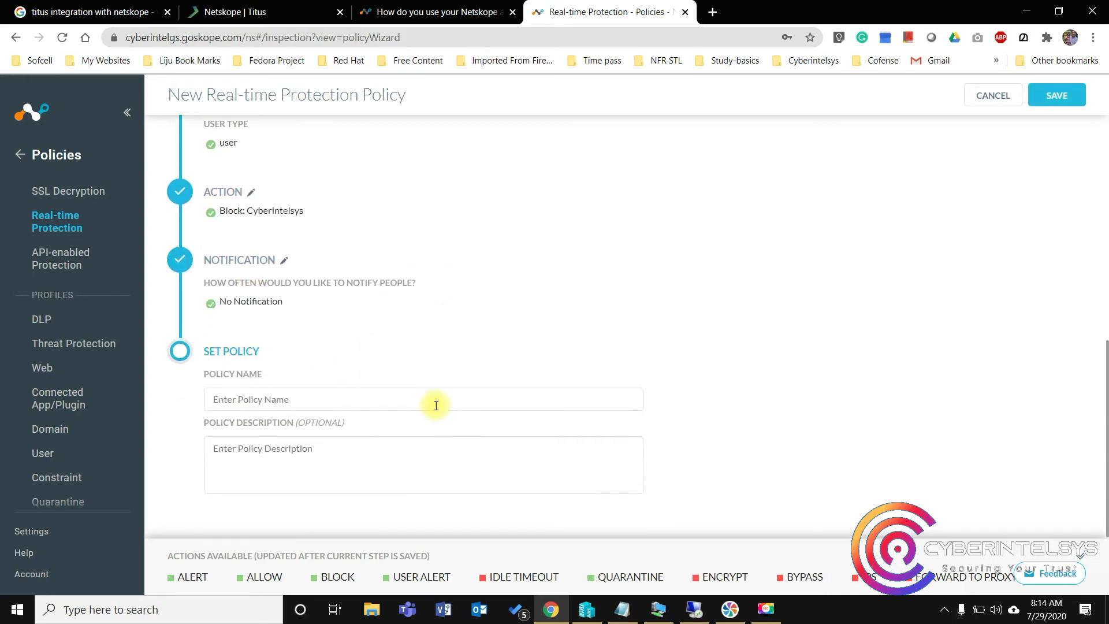
Step: Name the policy Titus-Classified-Files-Upload-Block and save it at the top of the policy list
text(T)
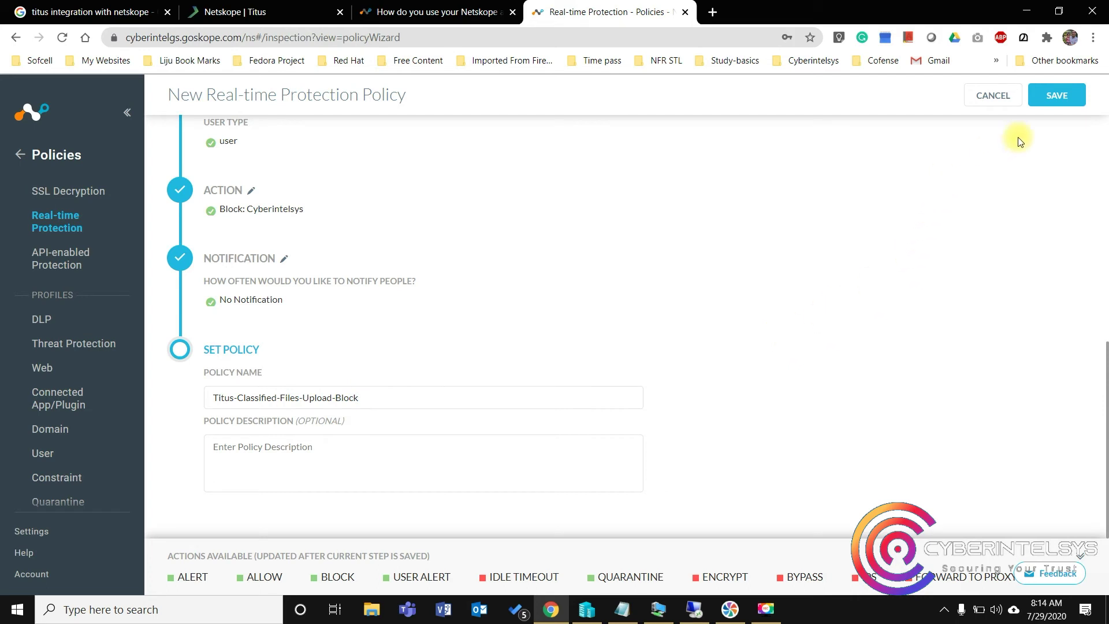
click(1057, 95)
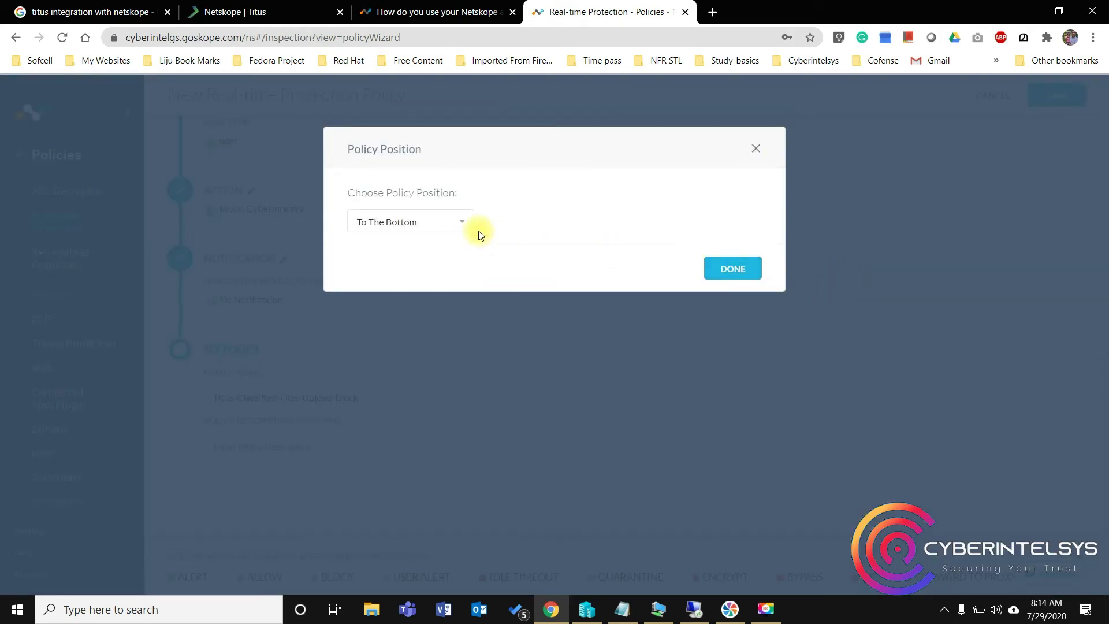
click(458, 228)
click(421, 247)
click(733, 268)
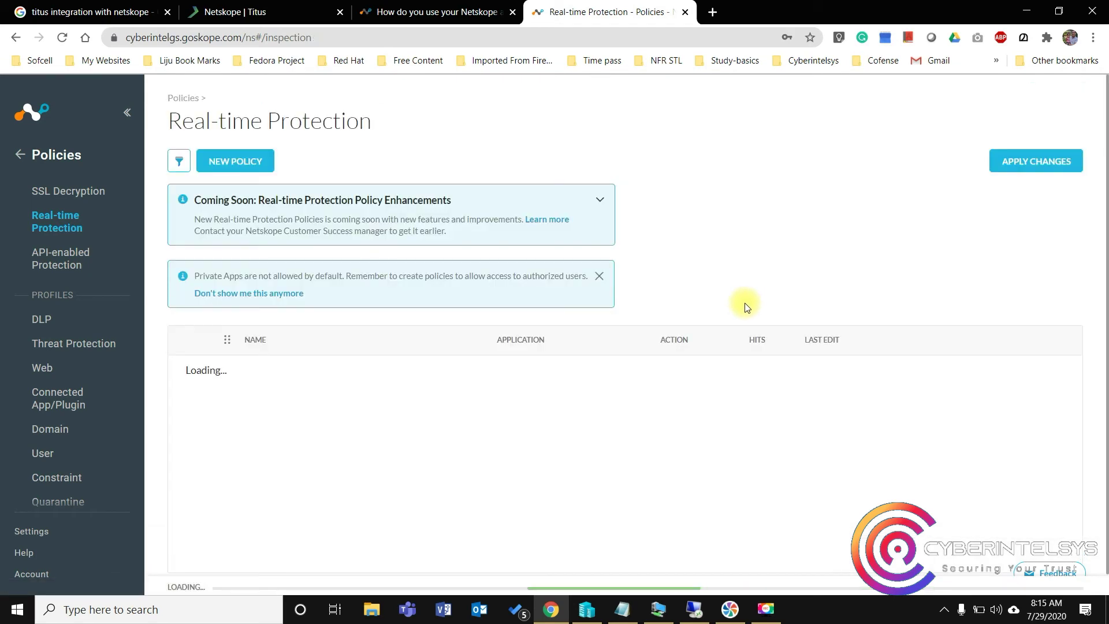
Step: Apply the pending Real-time Protection policy changes without an audit note and close the confirmation message
click(1021, 164)
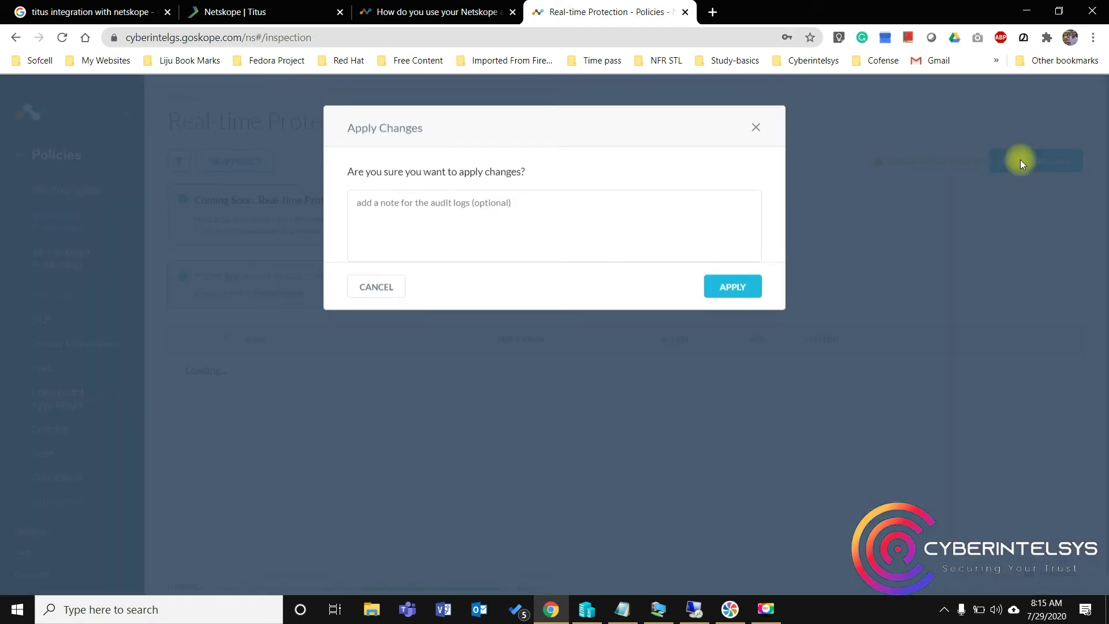
click(743, 308)
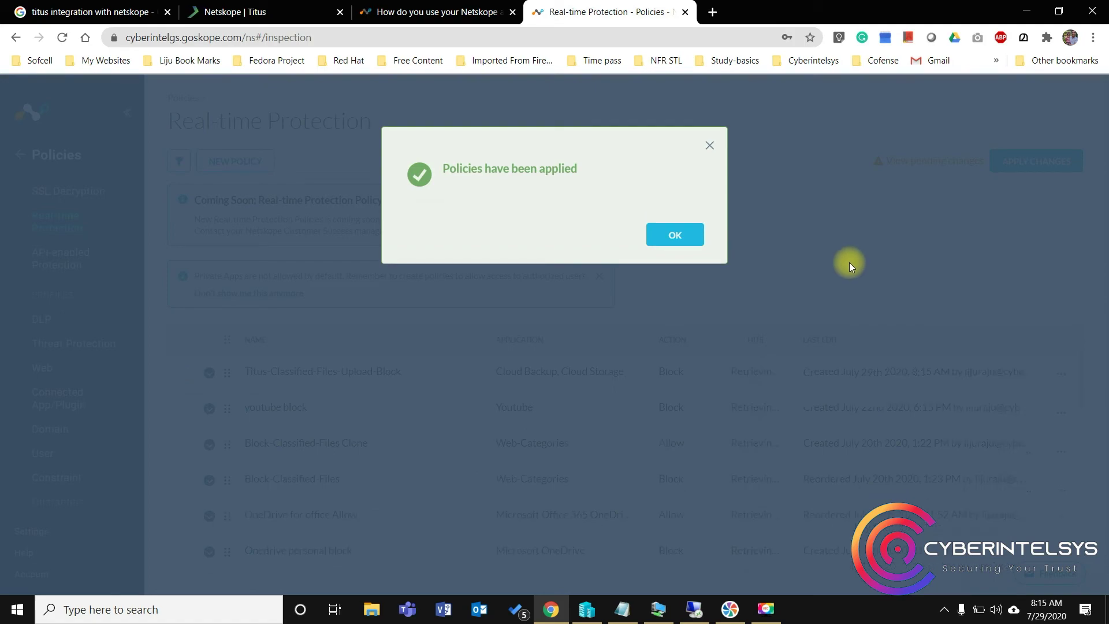
click(676, 235)
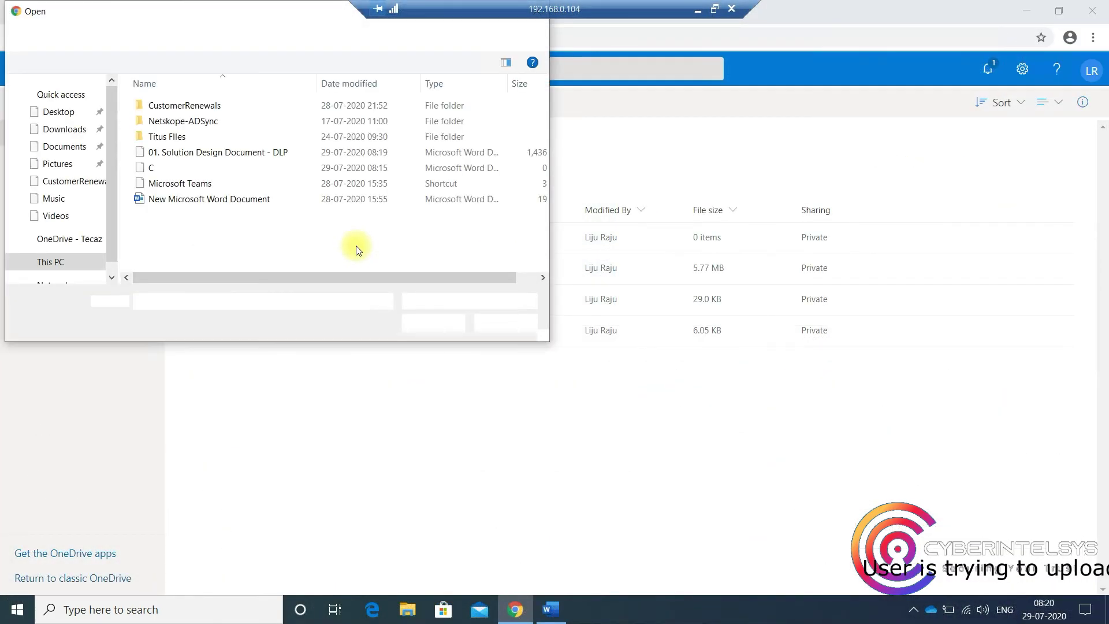
Step: In the remote session, try to upload "01. Solution Design Document - DLP" to OneDrive and read the notification
click(213, 155)
click(434, 323)
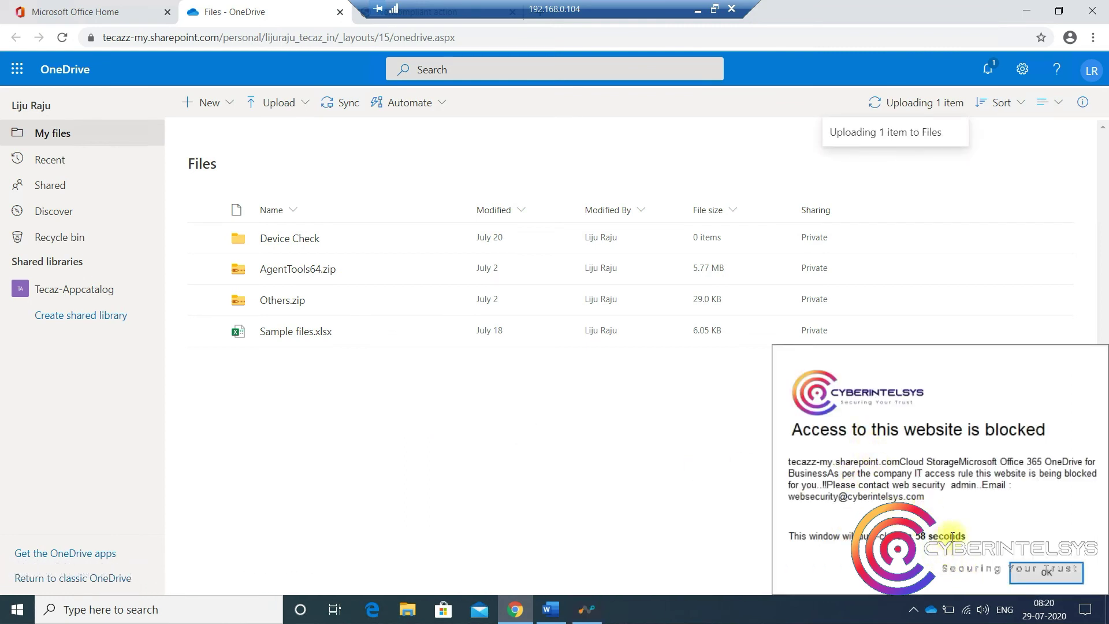
drag(964, 537, 804, 455)
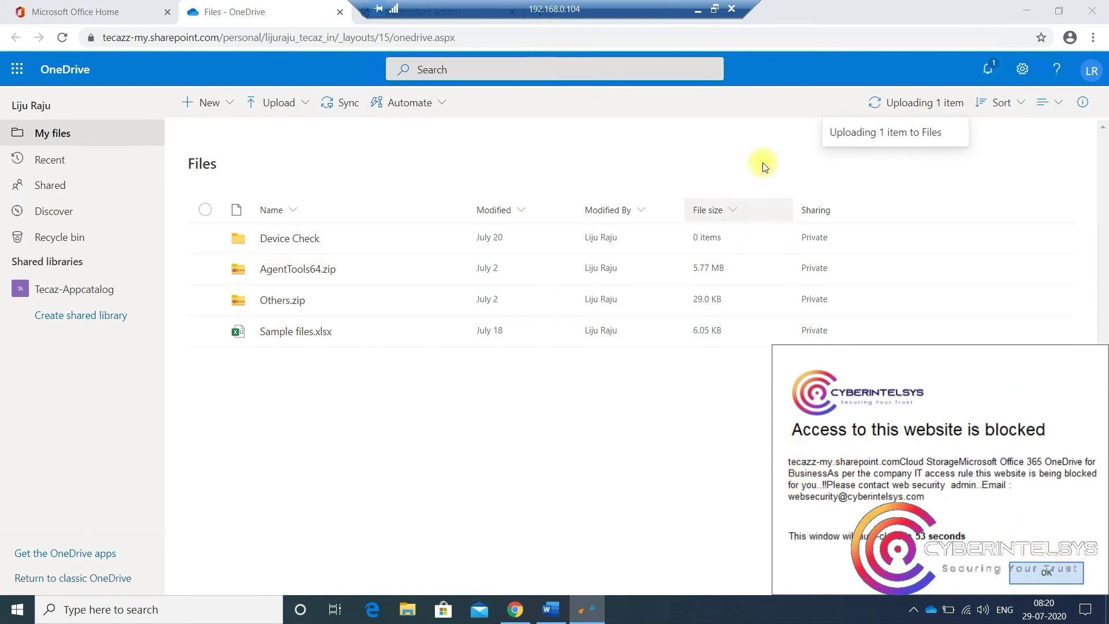
Step: Minimize the remote session, switch back to the Netskope console in Chrome and open the Skope IT Application Events
click(697, 10)
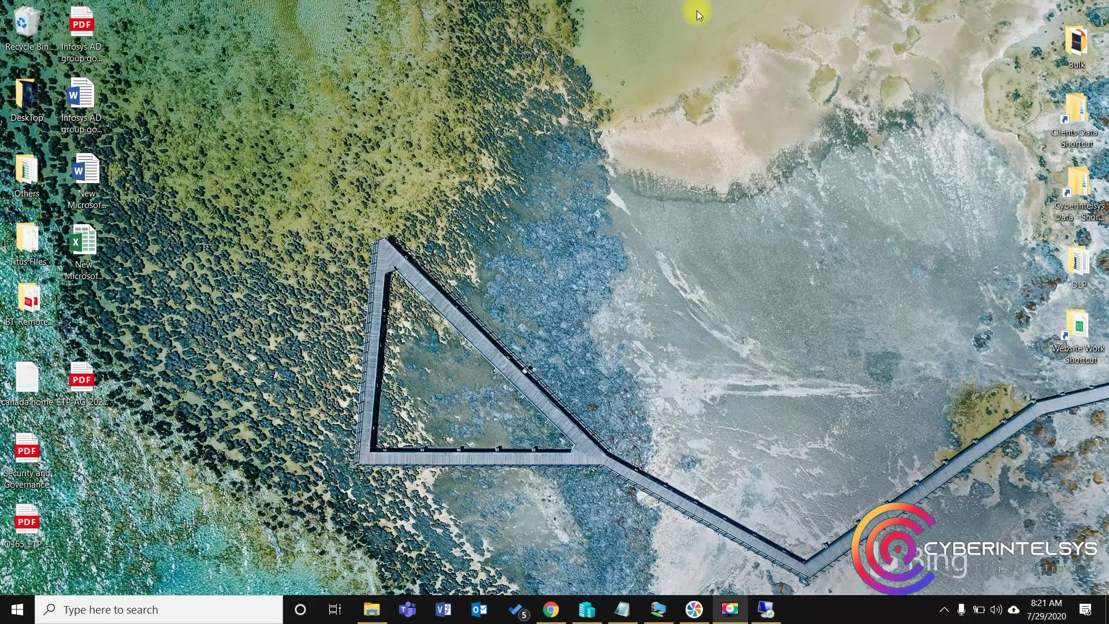
click(551, 613)
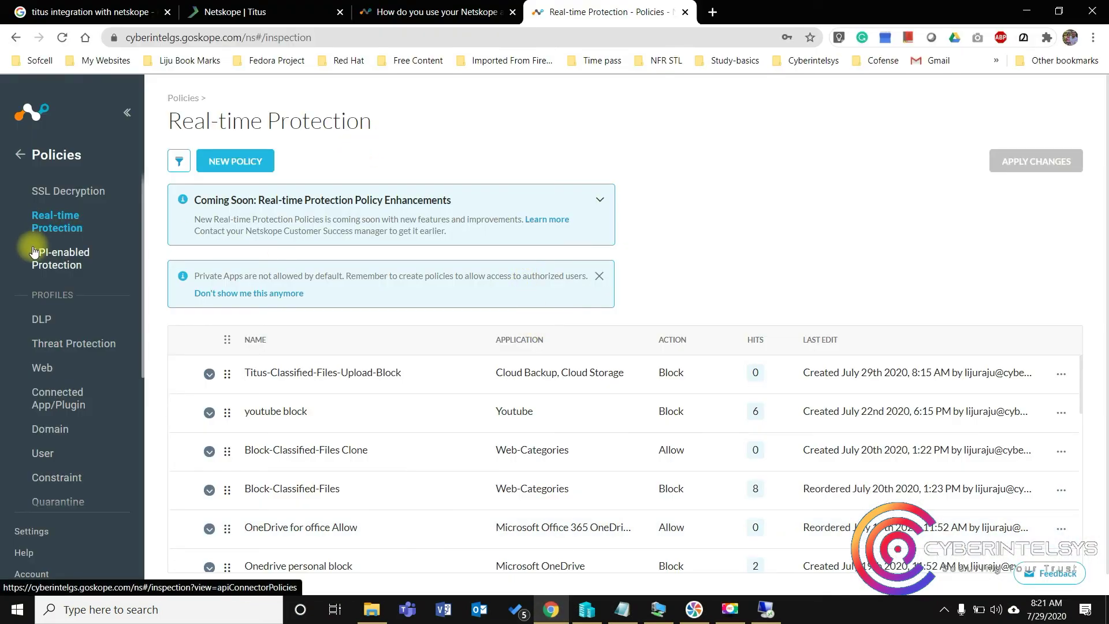
scroll(29, 248, down, 3)
scroll(40, 301, up, 3)
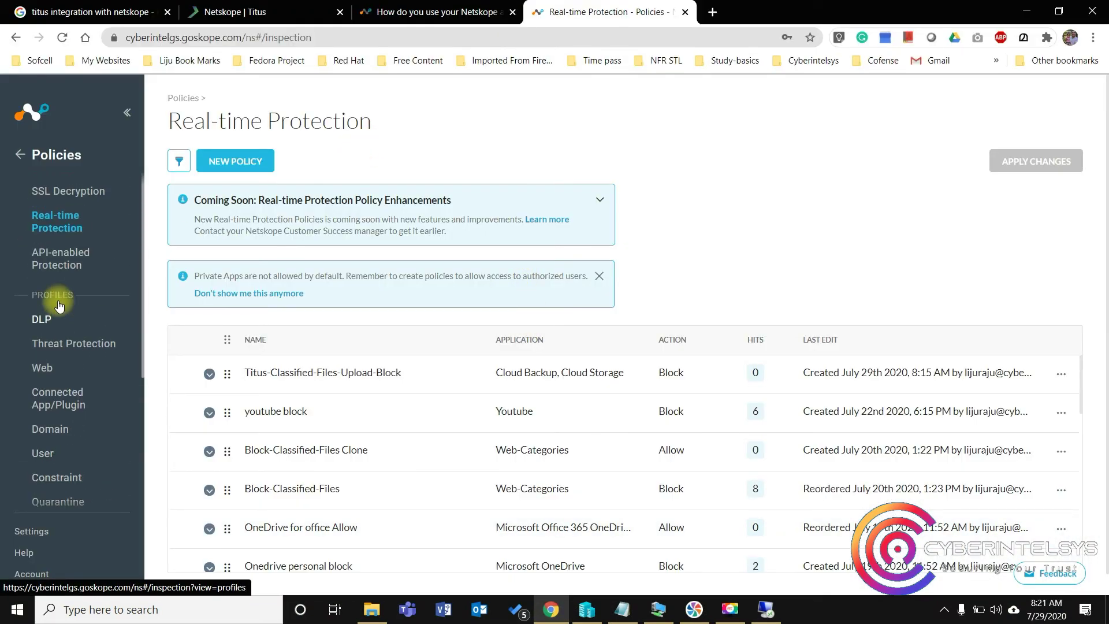
click(20, 154)
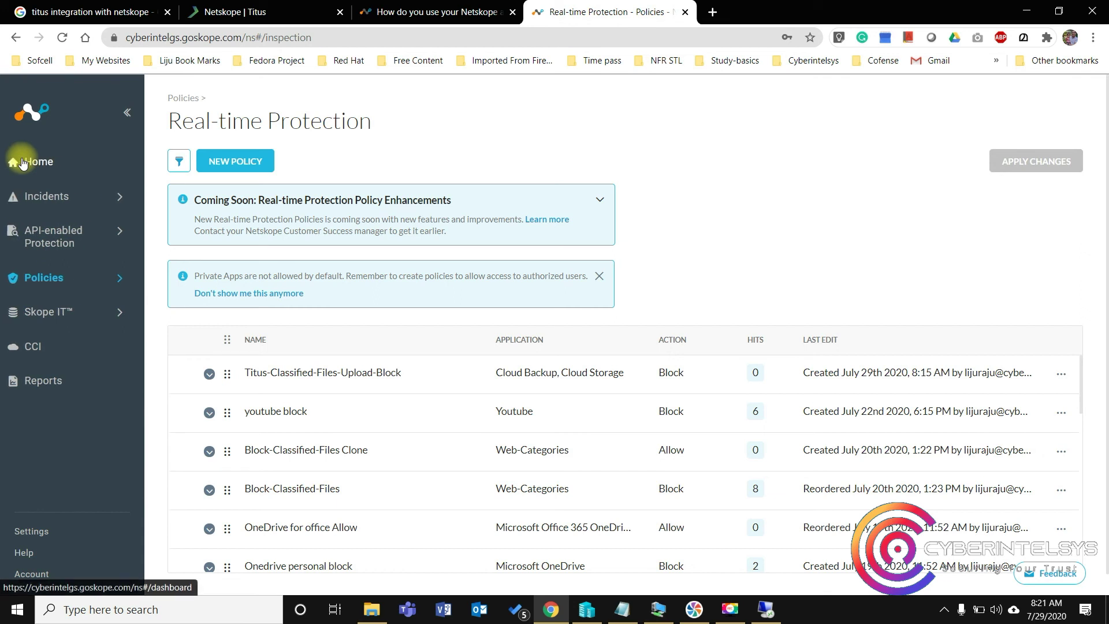
click(54, 311)
click(57, 294)
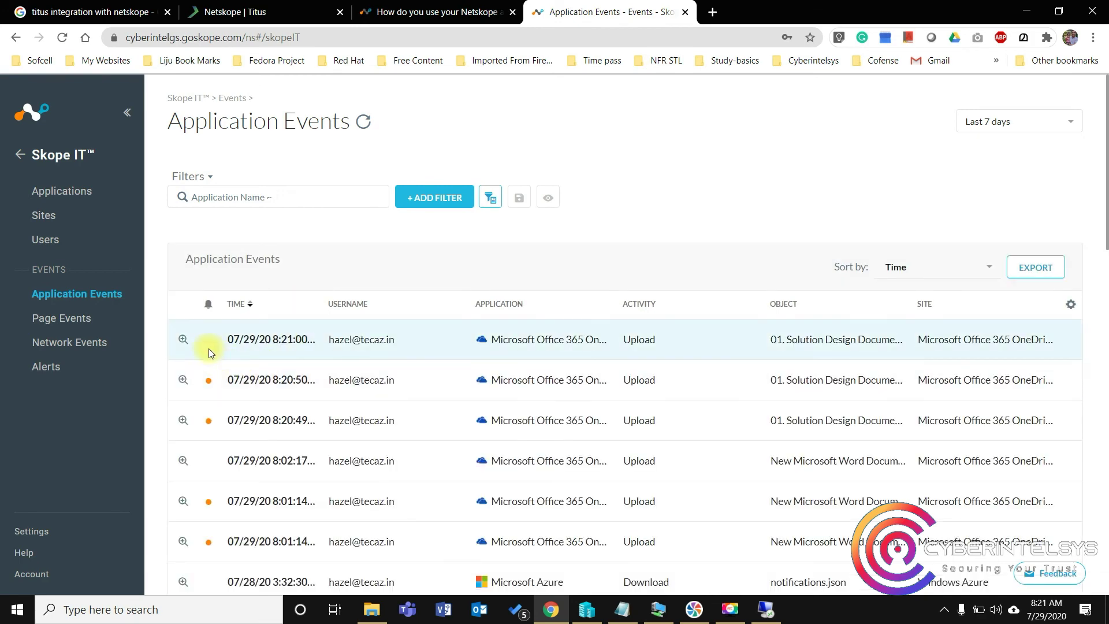
Step: Open the newest upload event's details and examine its parent ID, policy name and object, copying the policy name
click(183, 339)
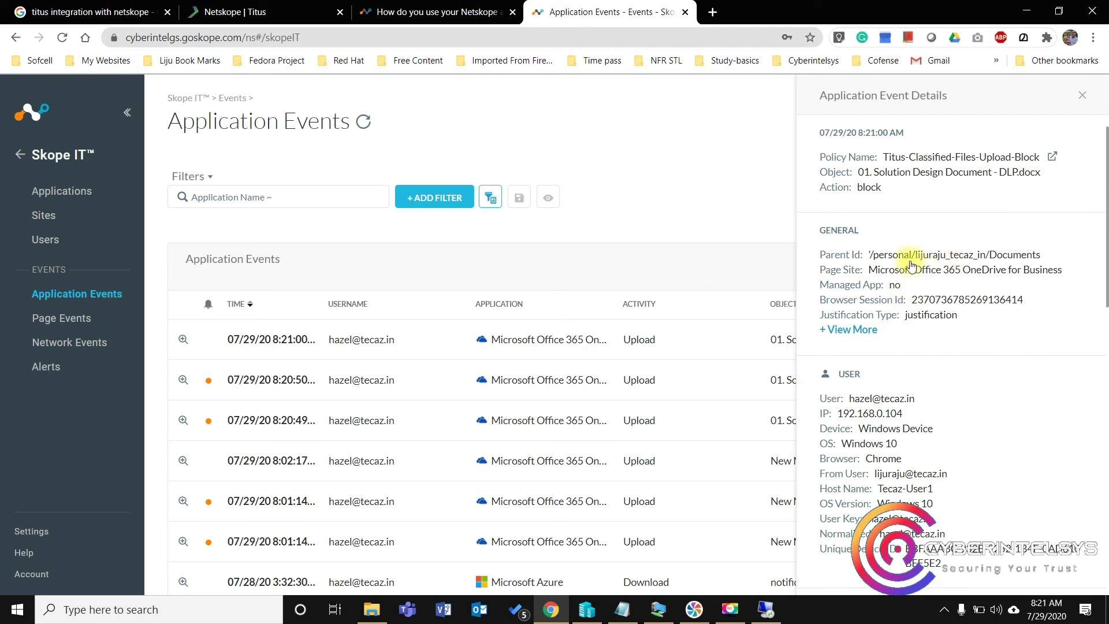
drag(1038, 256, 899, 255)
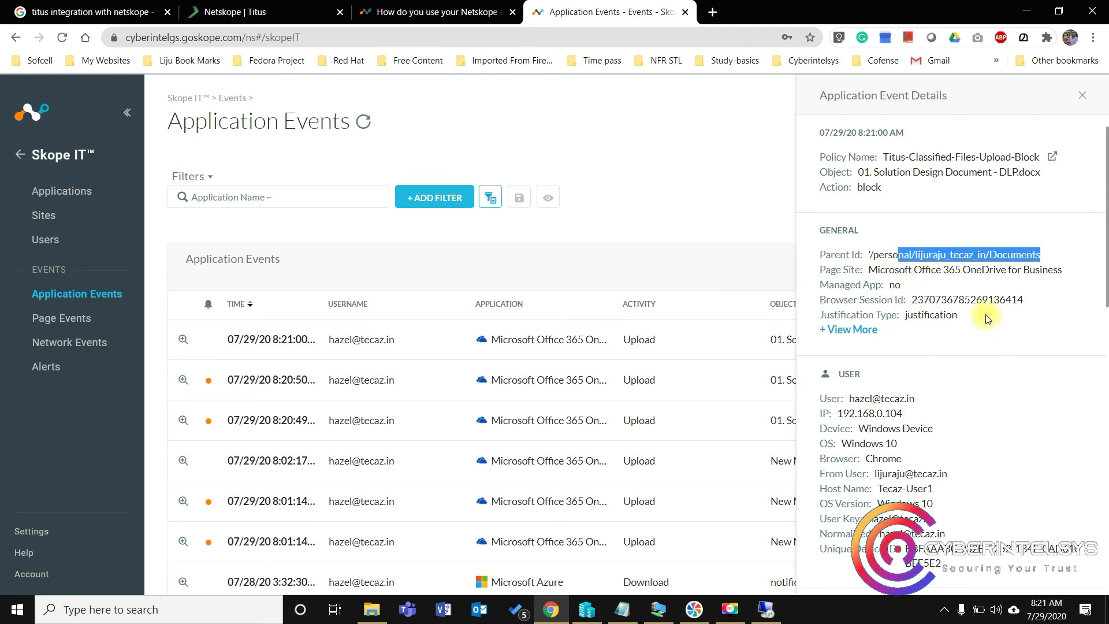
scroll(985, 316, down, 1)
scroll(986, 316, up, 1)
drag(883, 157, 1018, 161)
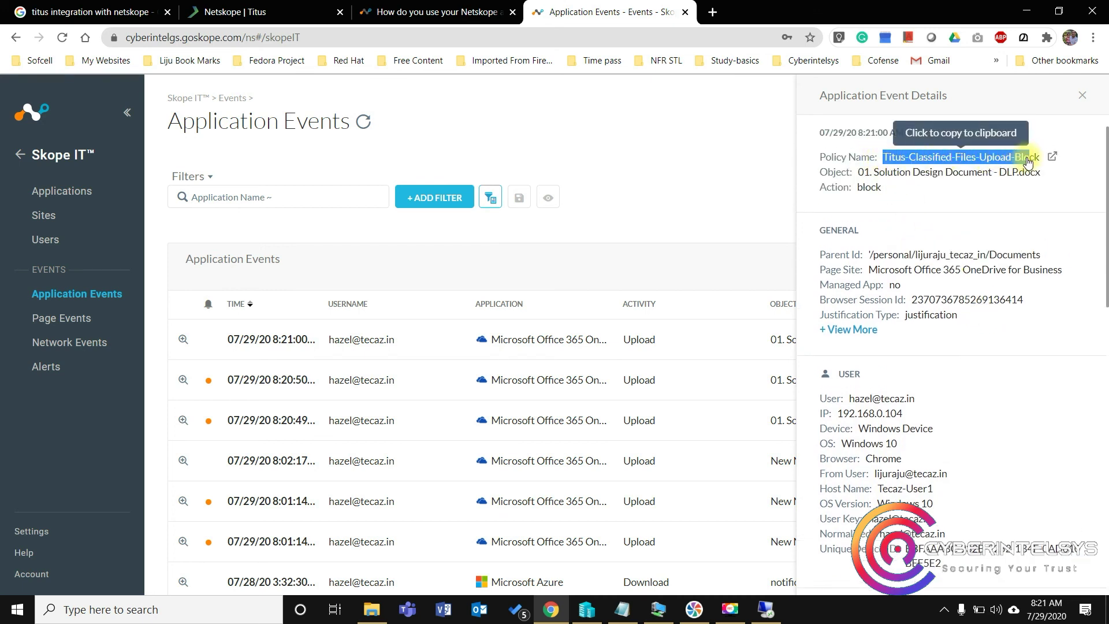
click(1027, 162)
drag(1058, 177, 855, 175)
Step: Examine the user, host name and application information in the upload event's details
scroll(866, 209, down, 6)
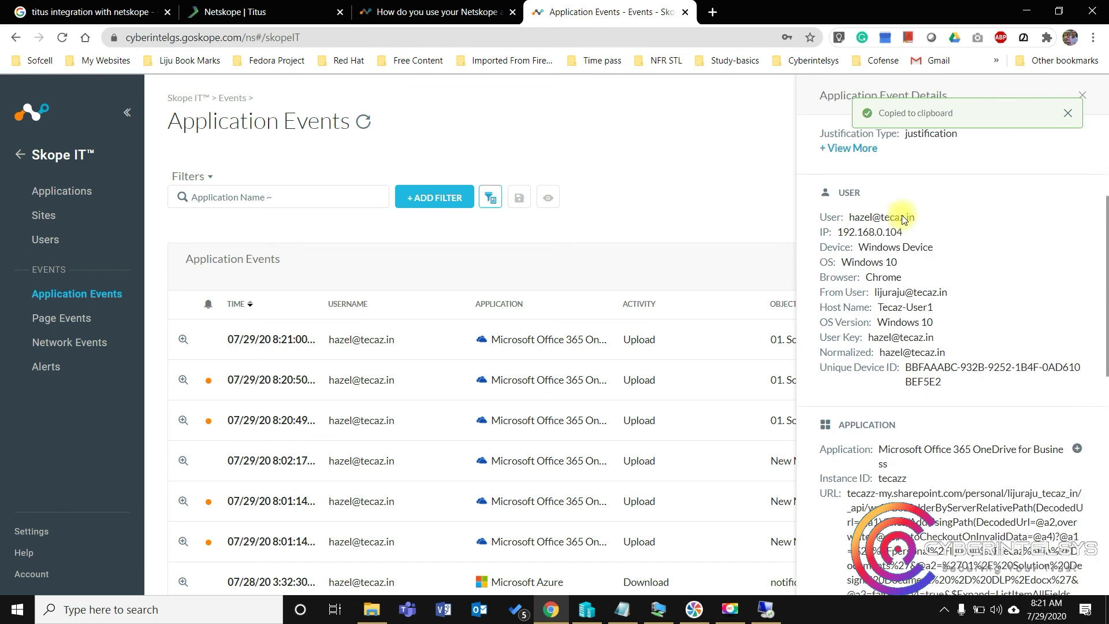
scroll(916, 210, up, 2)
drag(933, 272, 880, 274)
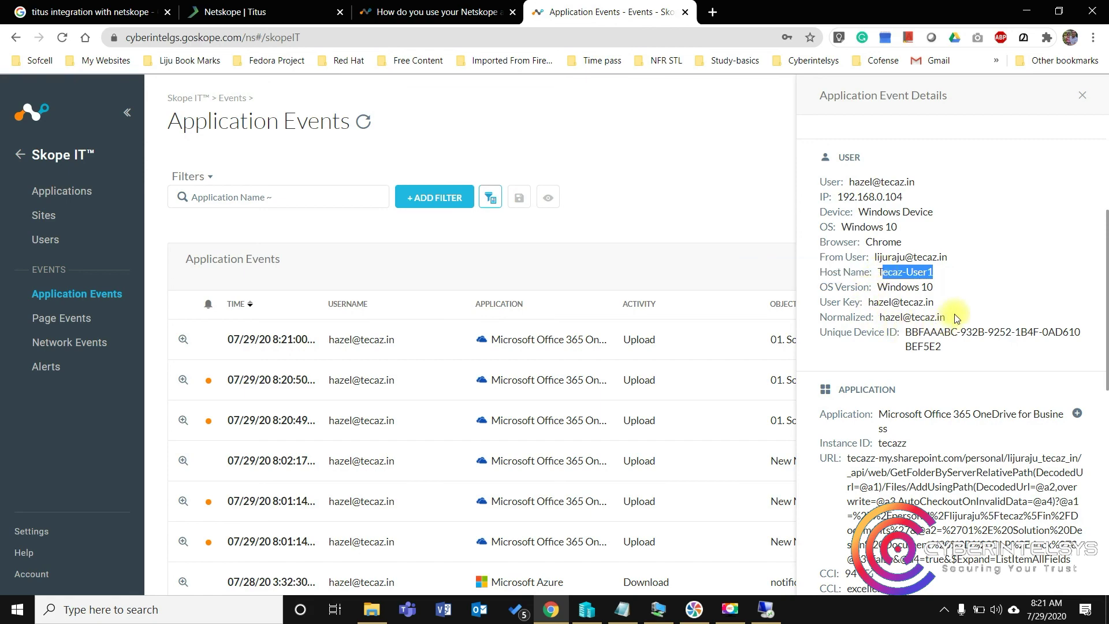
scroll(960, 198, down, 4)
scroll(960, 198, up, 8)
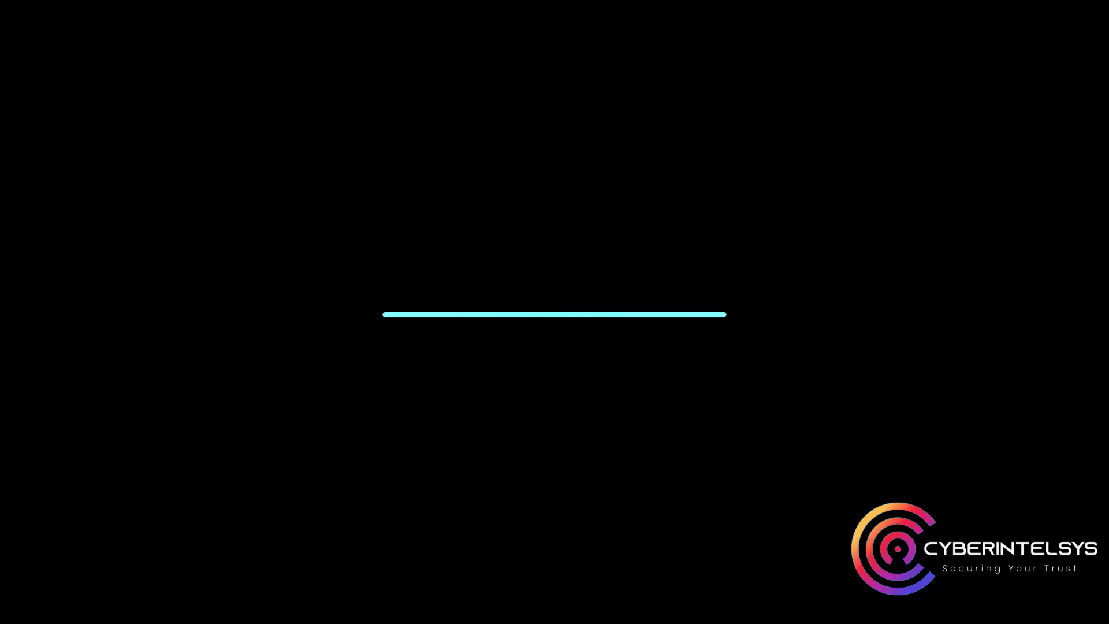